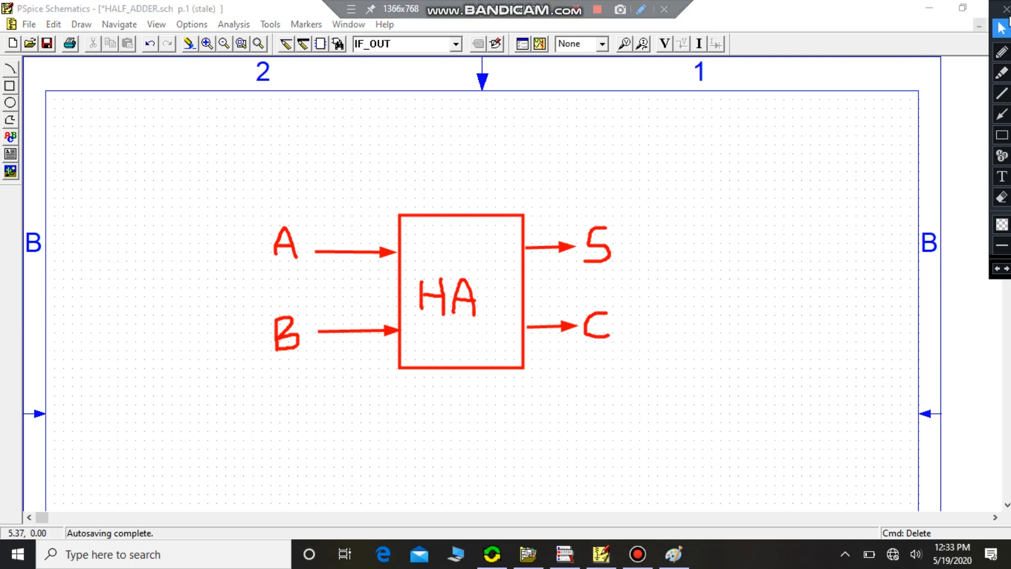
- Place a 7486 two-input XOR gate in the upper middle of the empty schematic
left_click(1007, 9)
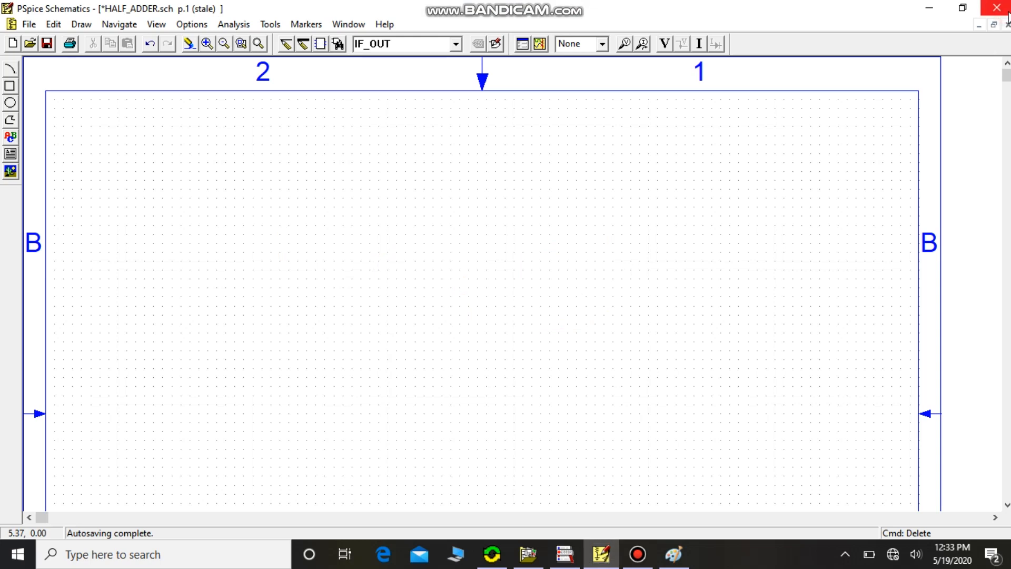
left_click(338, 45)
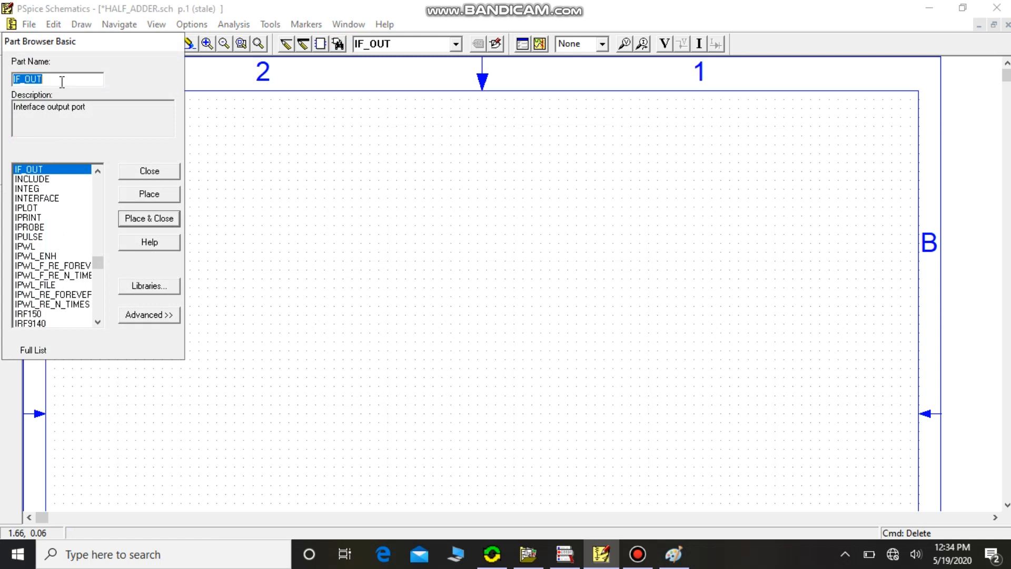
type("7486")
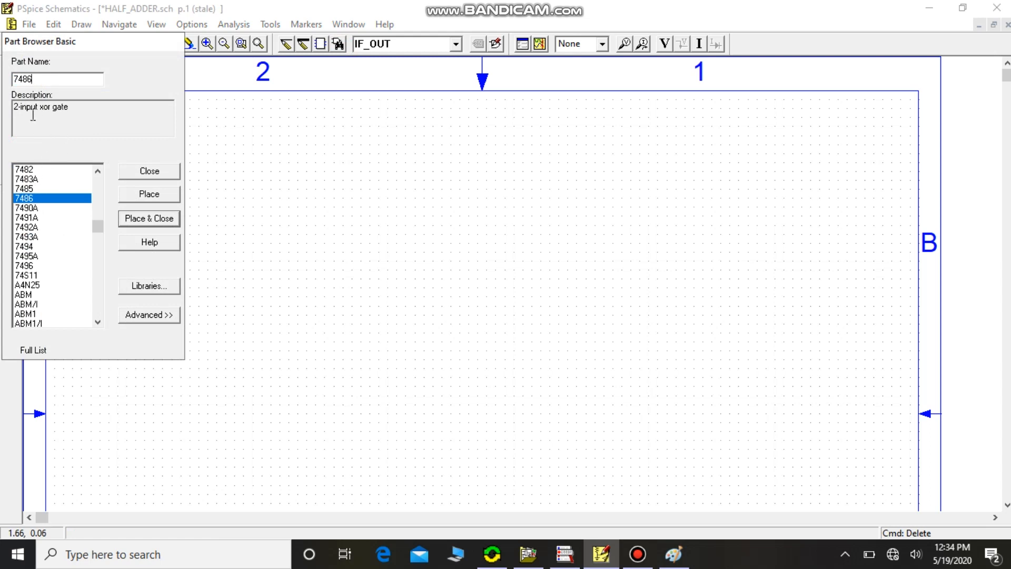
left_click(130, 33)
left_click_drag(130, 34, 240, 129)
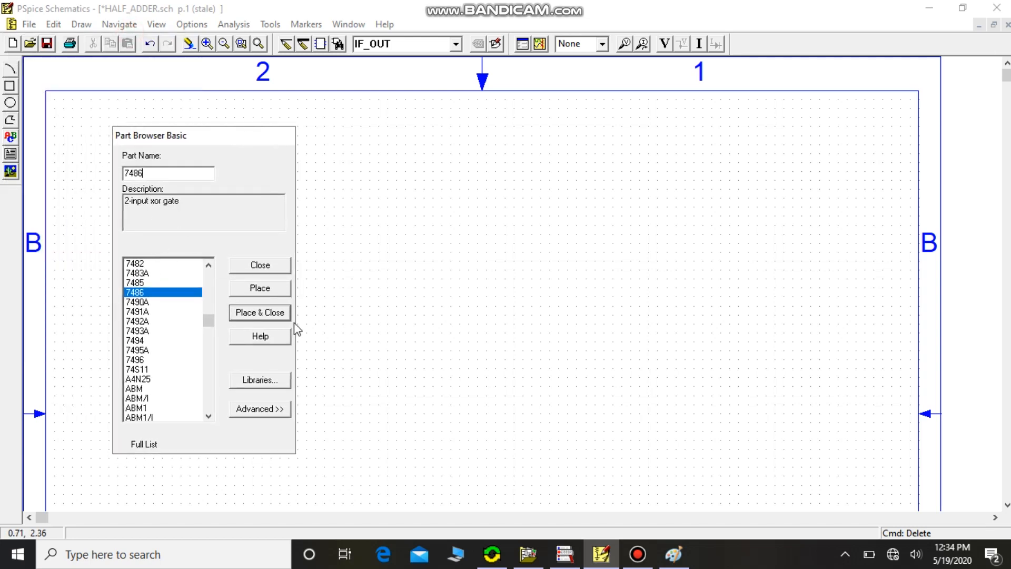
left_click(275, 290)
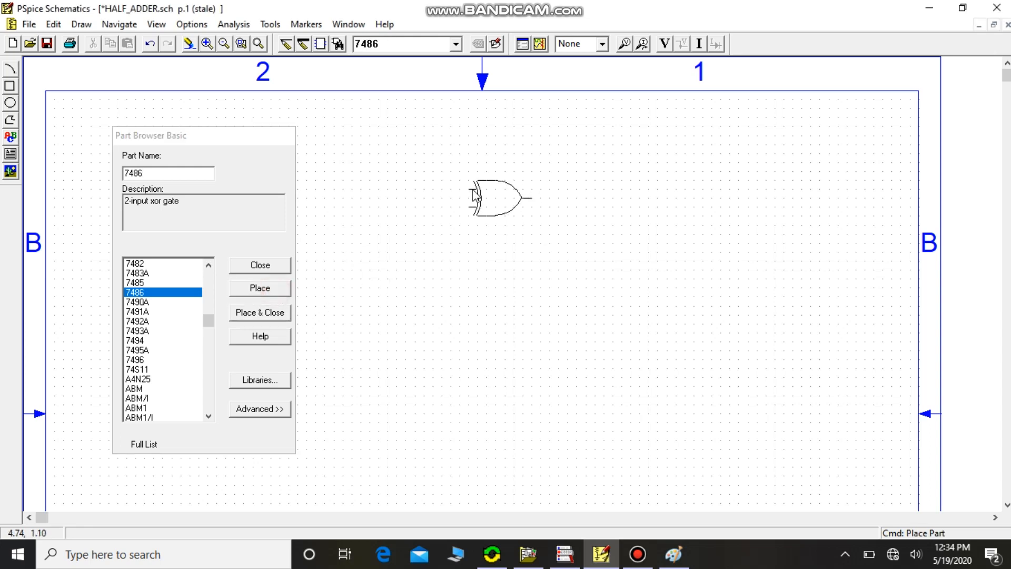
left_click(463, 197)
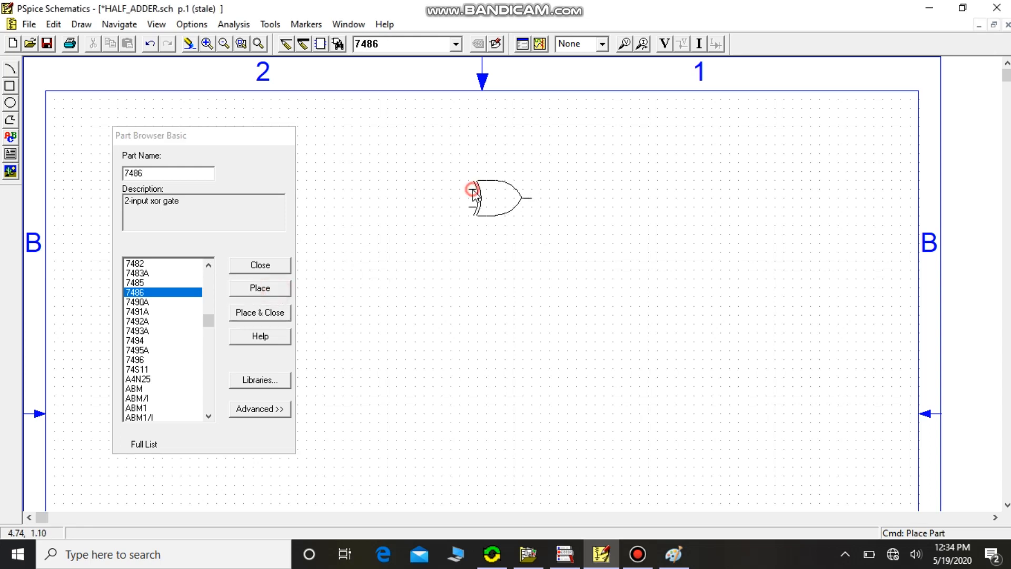
- Place a 7408 two-input AND gate below the XOR gate
left_click(178, 172)
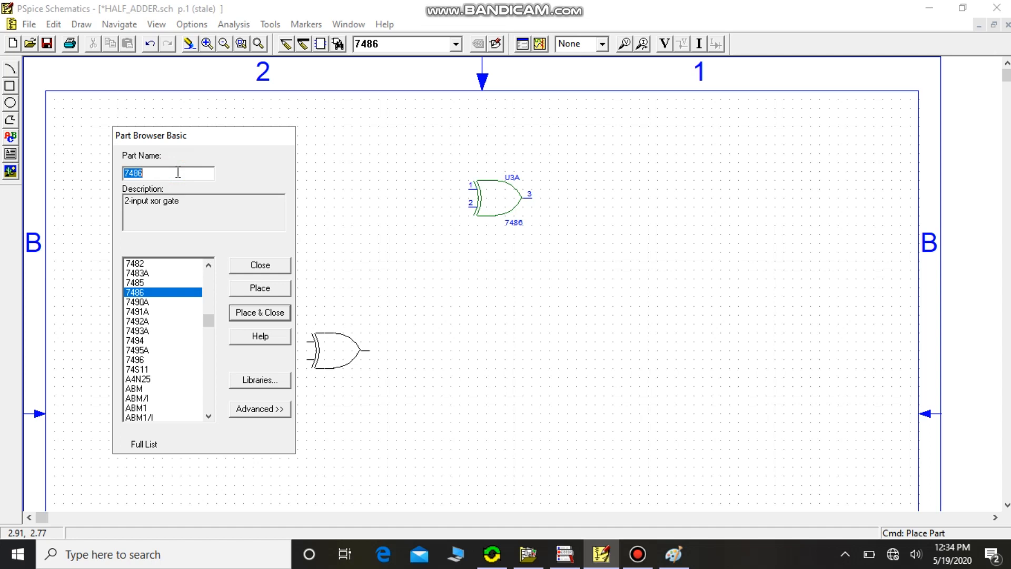
type("7408")
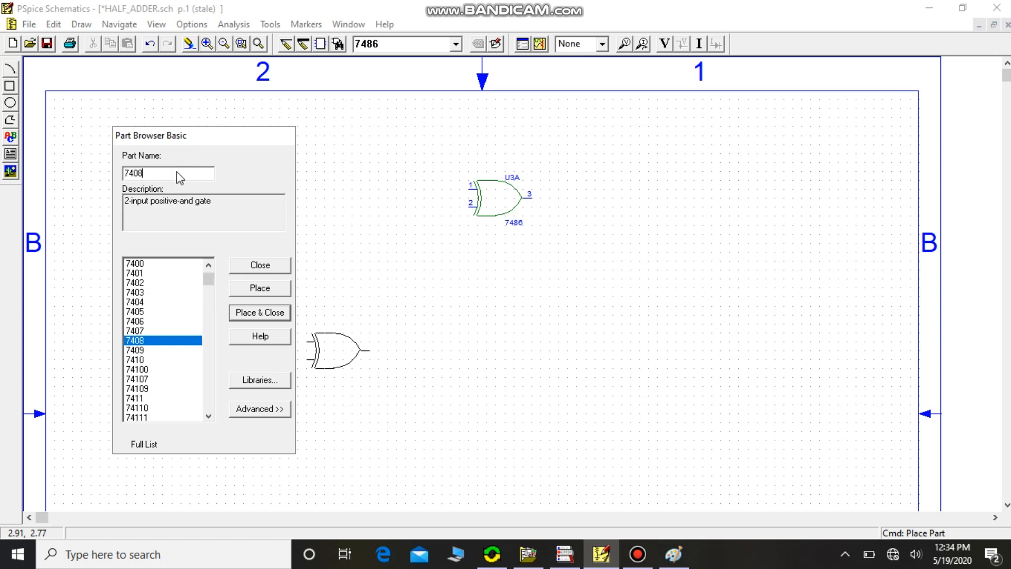
left_click(260, 288)
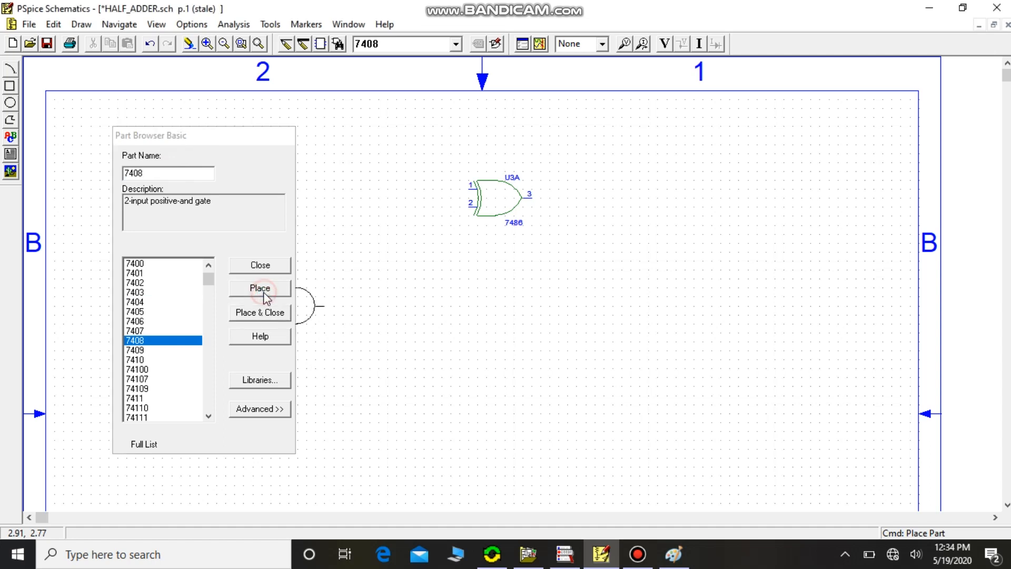
left_click(480, 287)
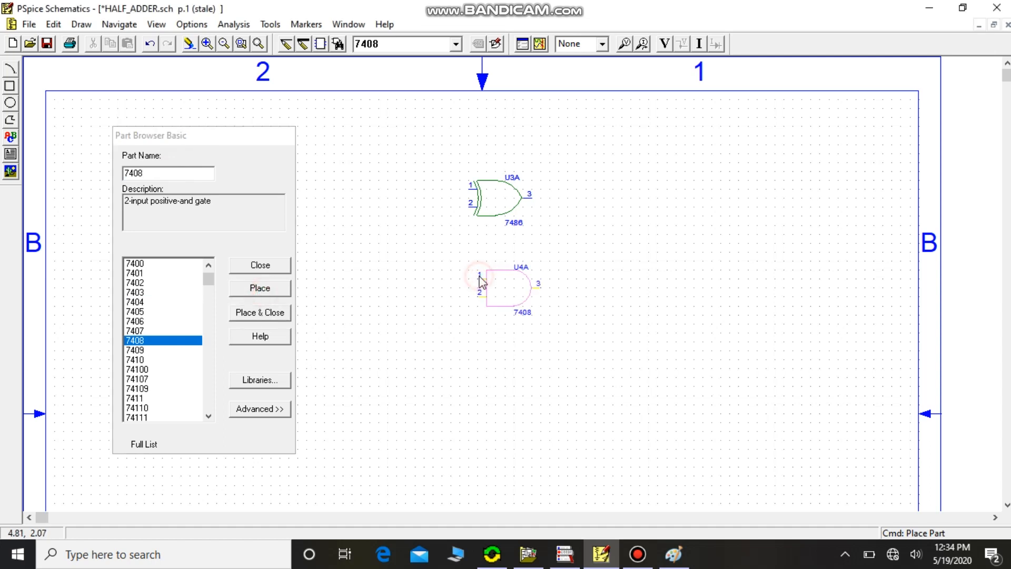
- Place two DigStim digital stimulus sources, one above the other, to the left of the gates
left_click(169, 168)
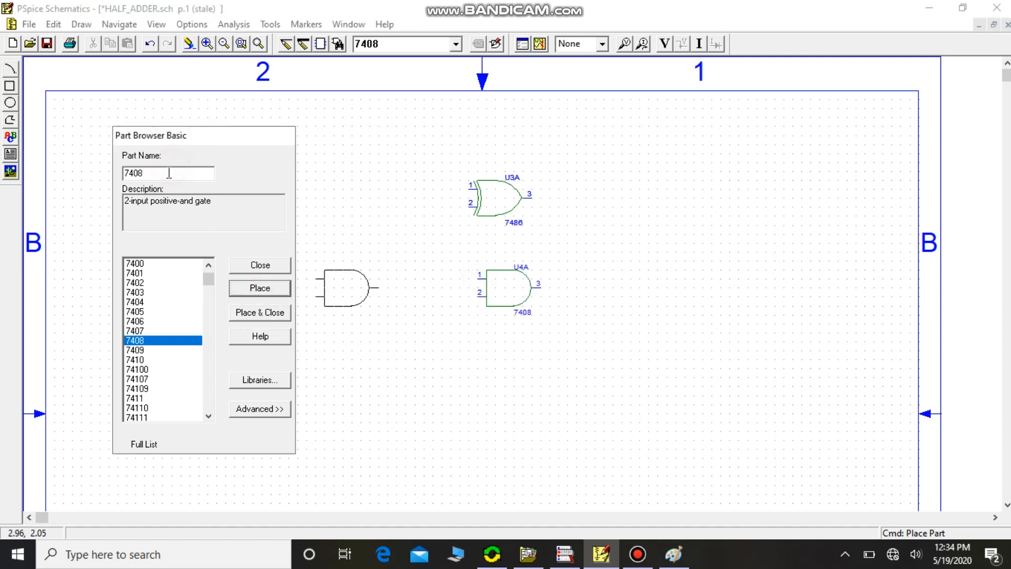
left_click(167, 174)
double_click(167, 175)
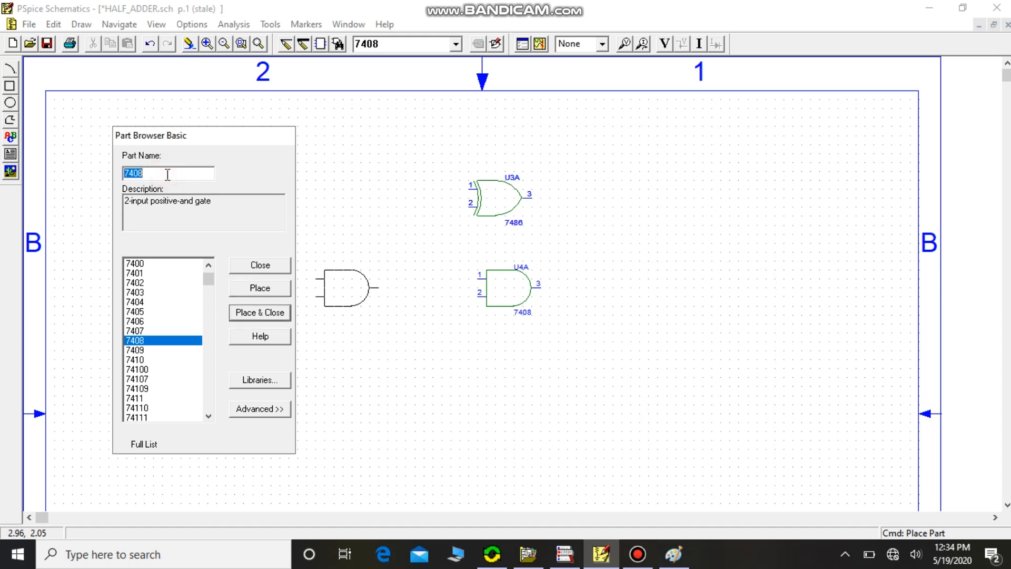
type("di")
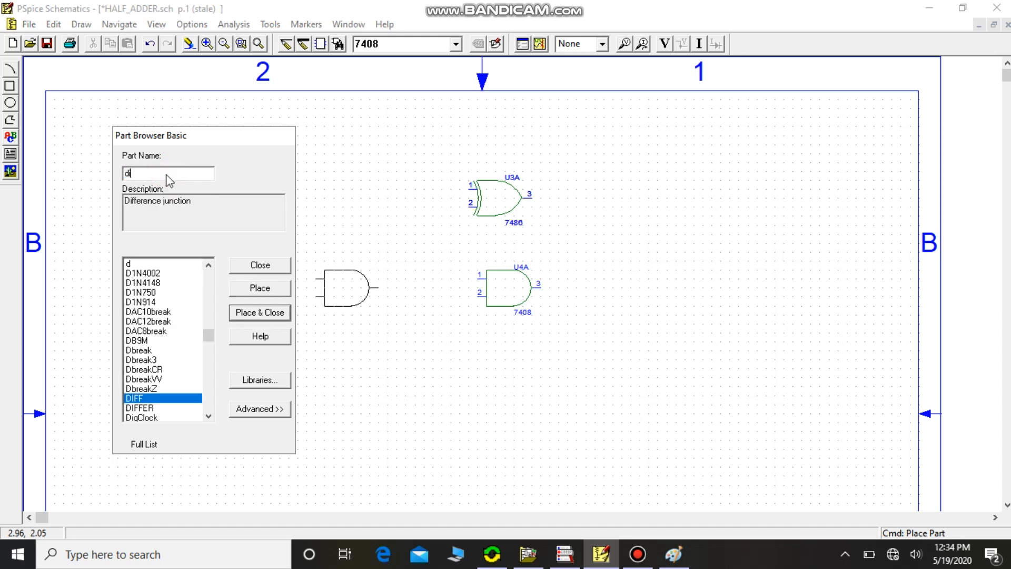
type("gi")
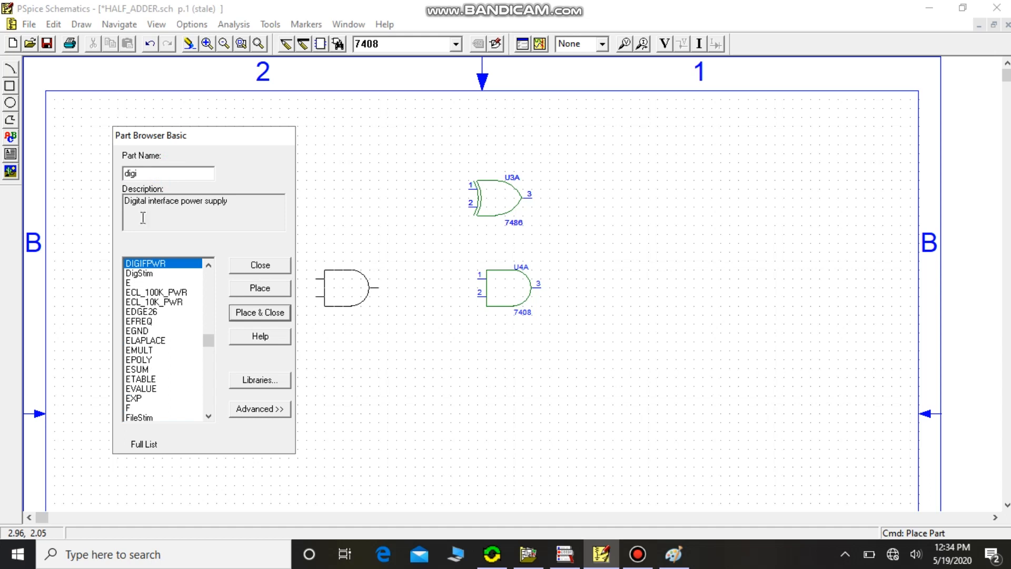
left_click(154, 275)
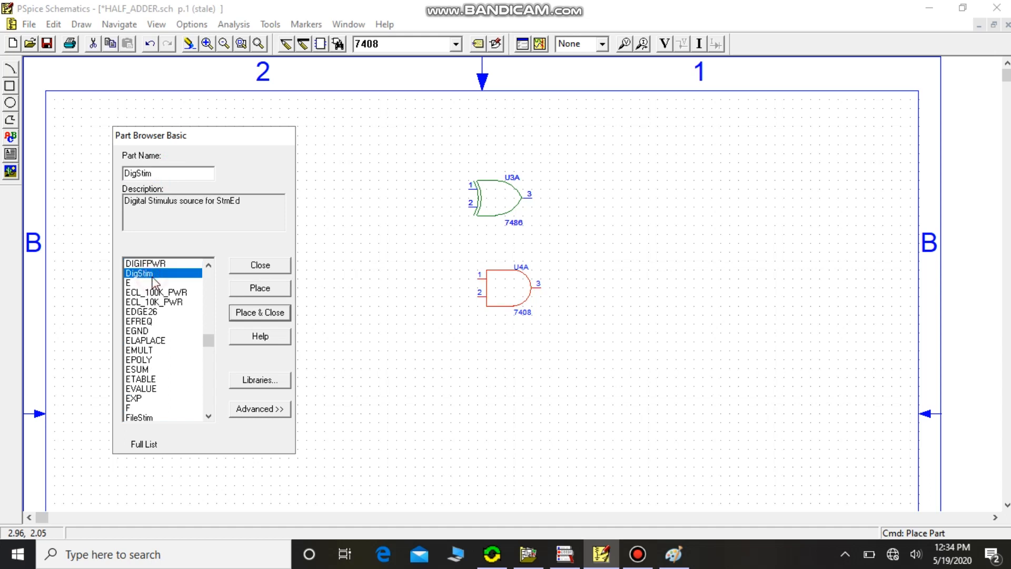
left_click(257, 293)
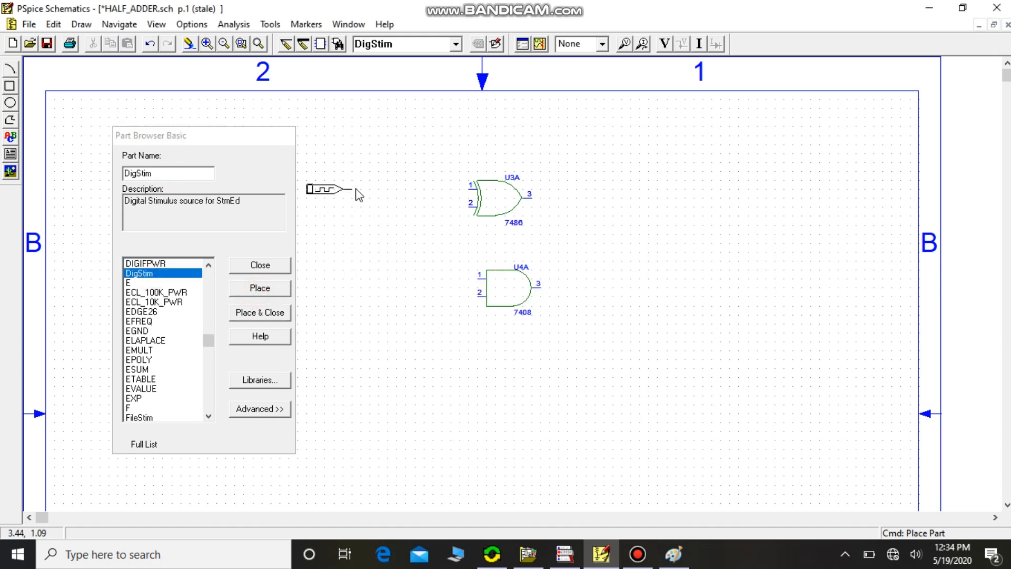
left_click(356, 189)
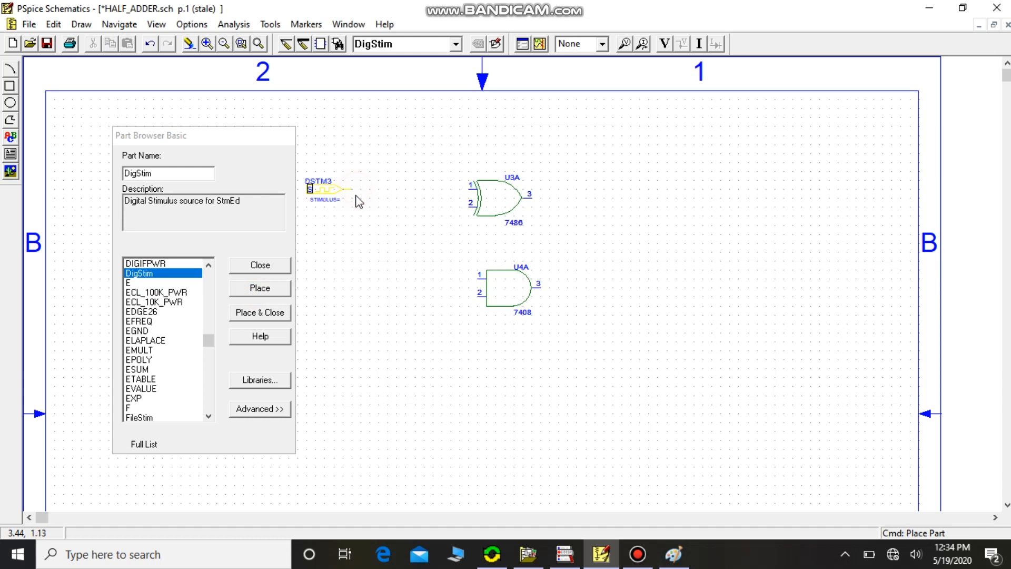
left_click(352, 234)
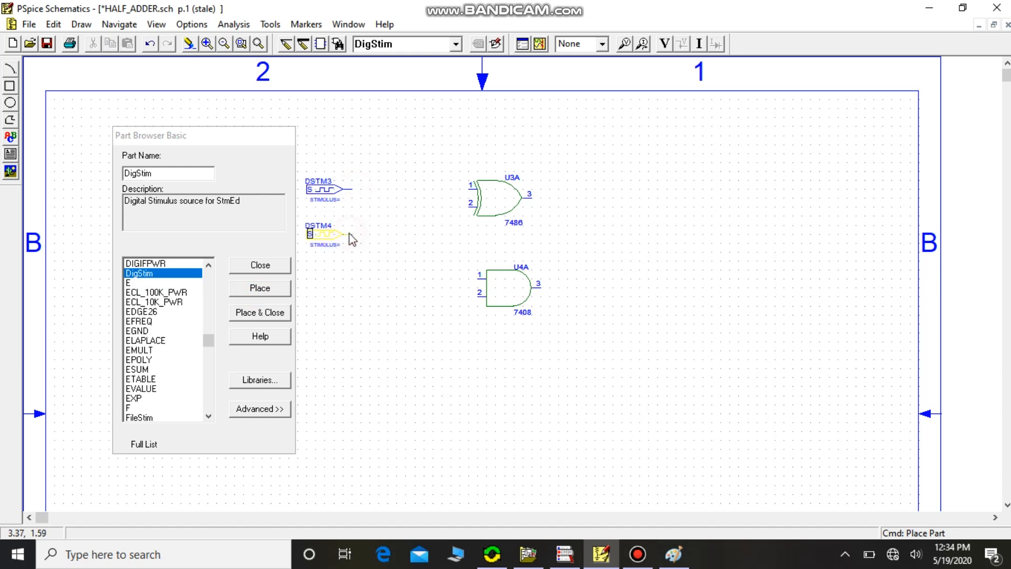
- Place two IF_OUT interface output ports to the right of the gates, one level with each gate's output
left_click(190, 175)
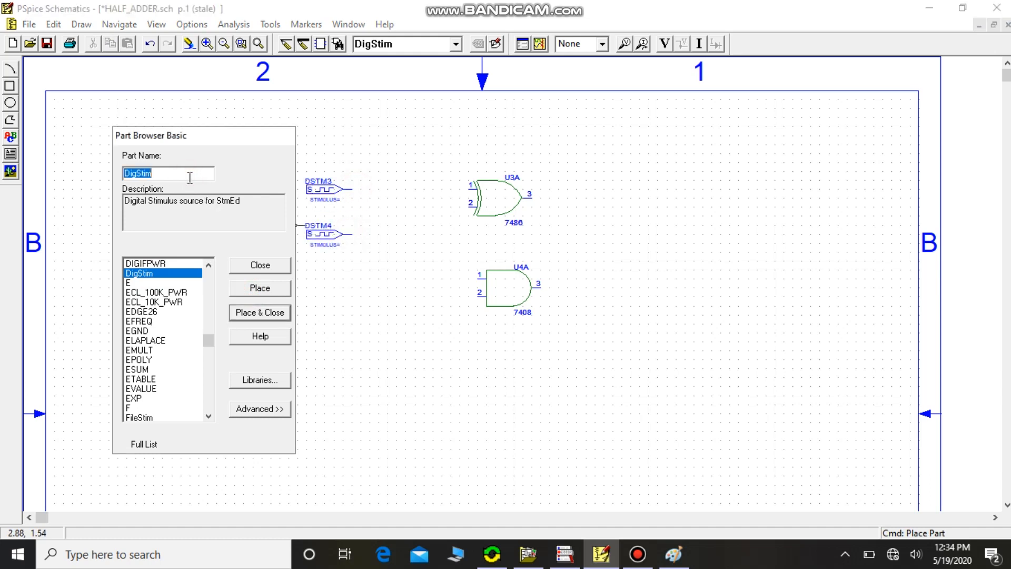
type("if")
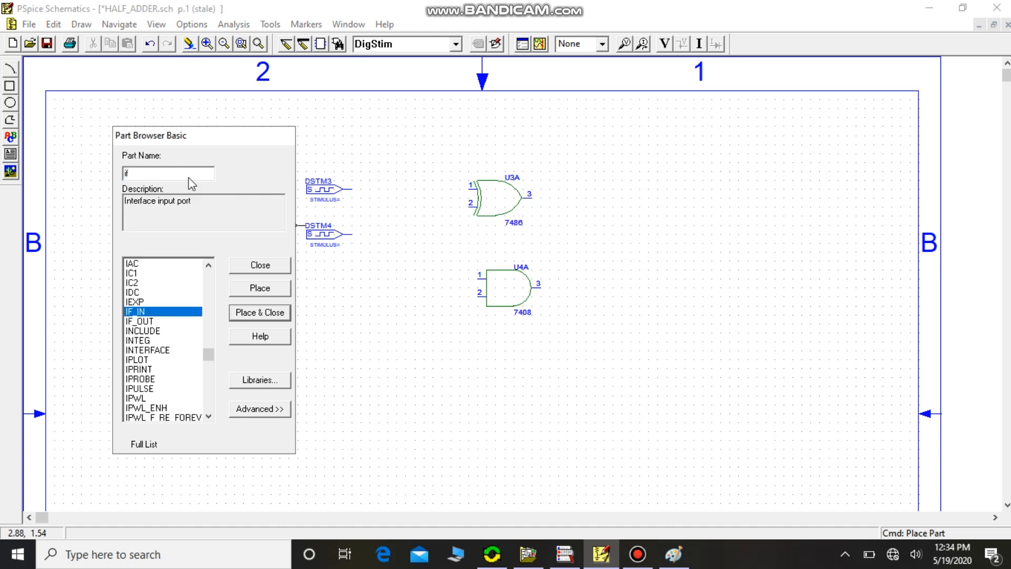
left_click(152, 323)
left_click(270, 288)
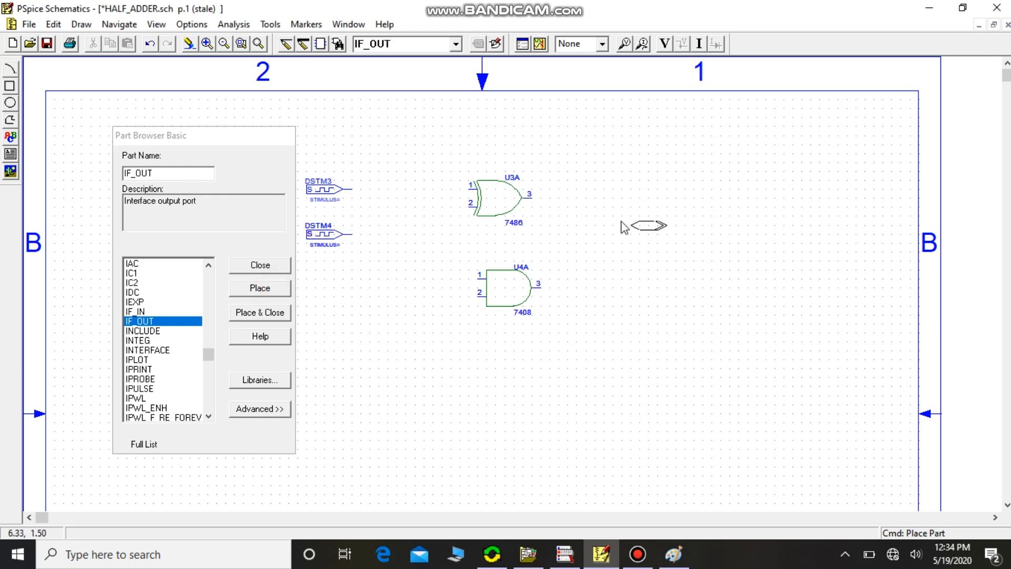
left_click(619, 198)
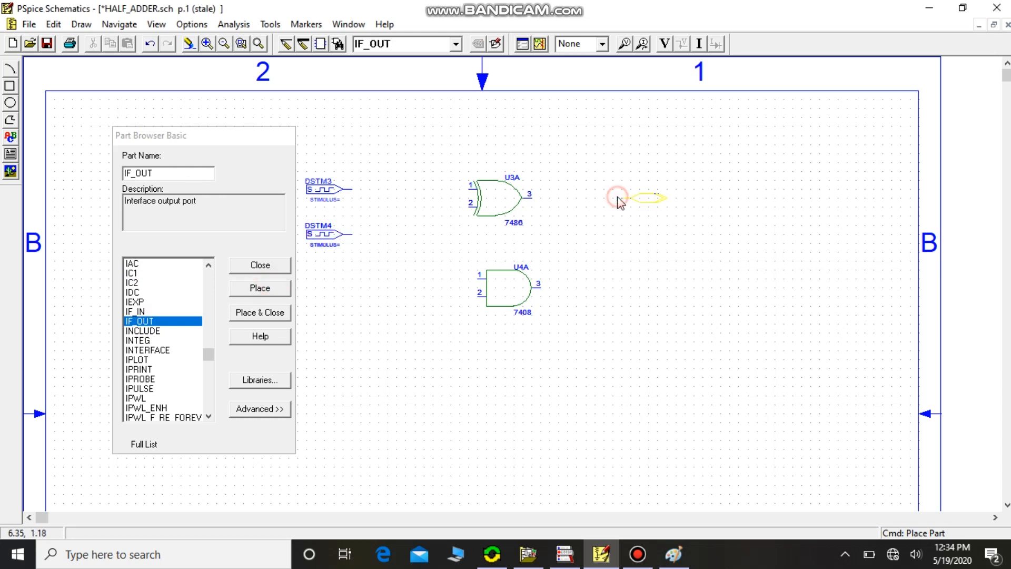
left_click(626, 289)
right_click(627, 294)
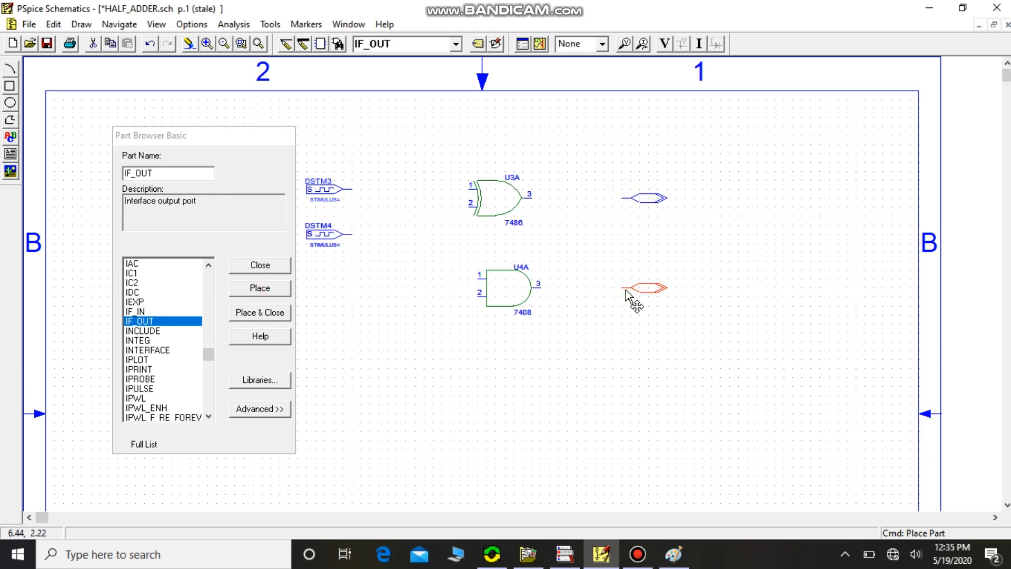
left_click(267, 271)
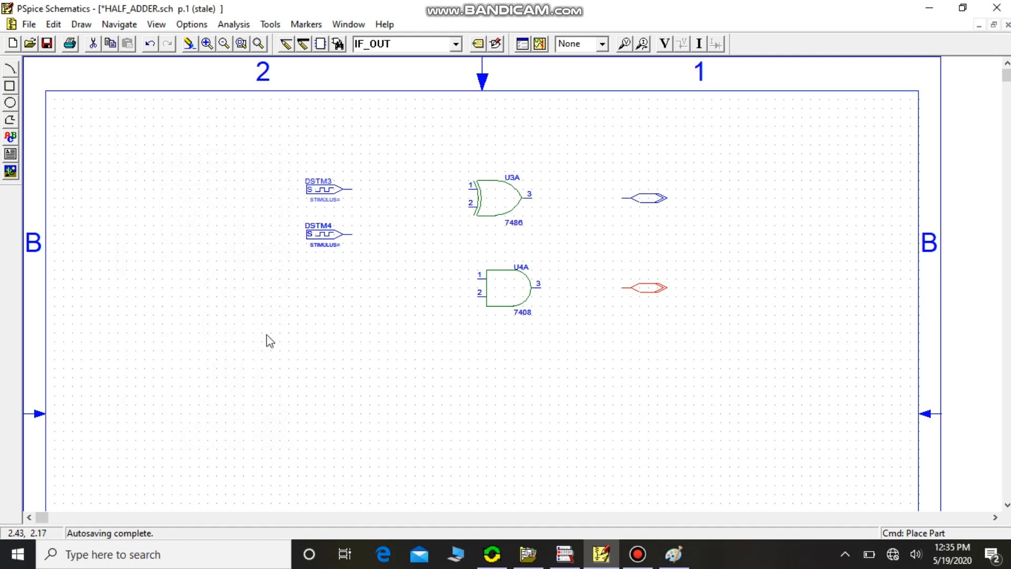
left_click(307, 419)
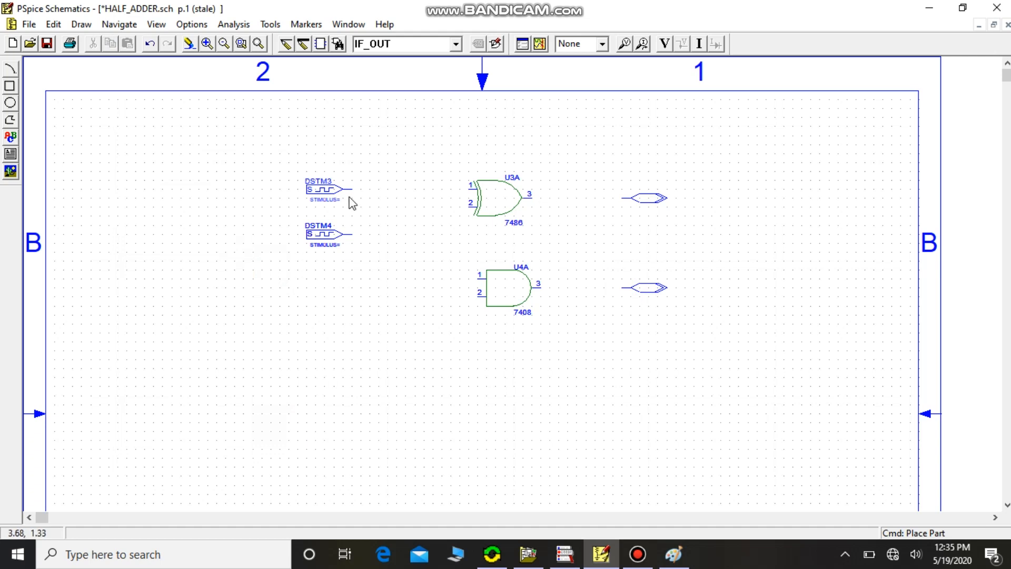
- Set the reference designators of the upper and lower stimulus sources to A and B
double_click(329, 181)
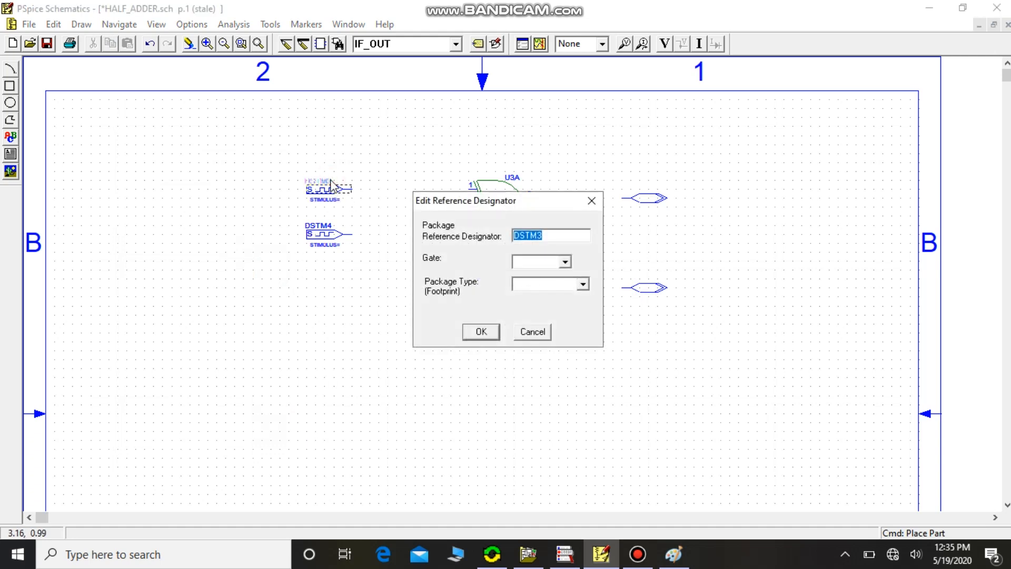
type("A")
key("Return")
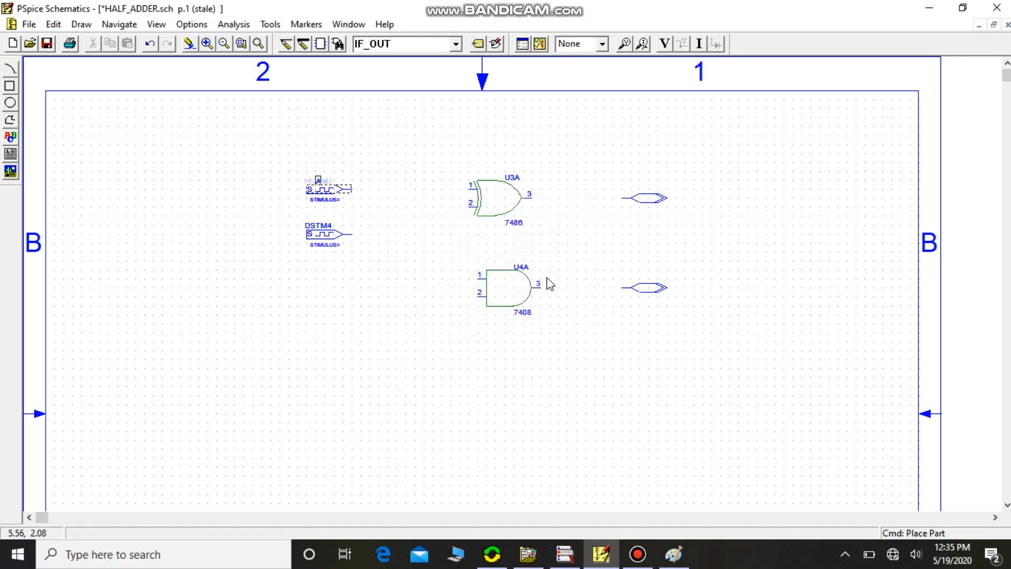
left_click(327, 224)
double_click(328, 224)
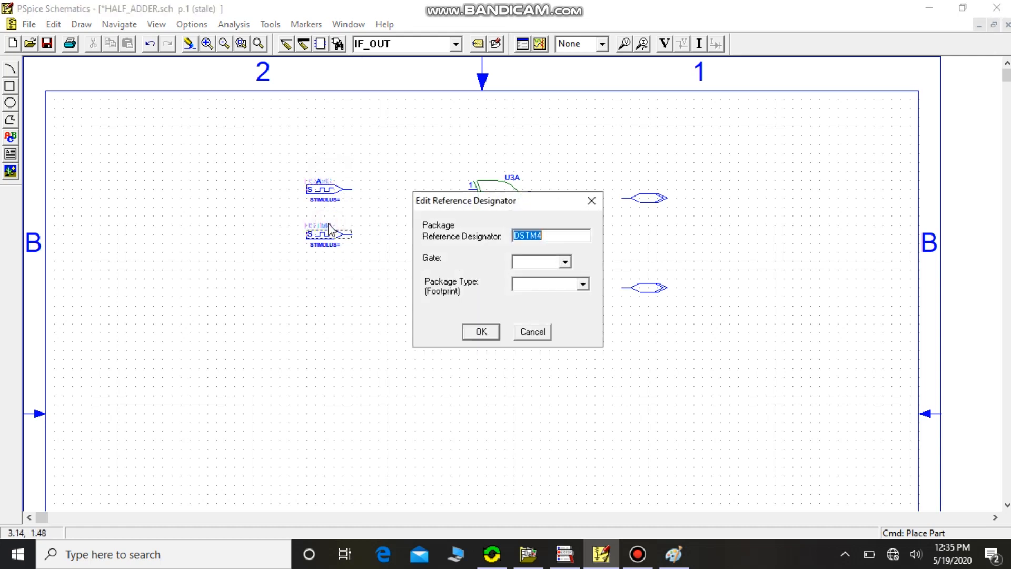
type("B")
key("Return")
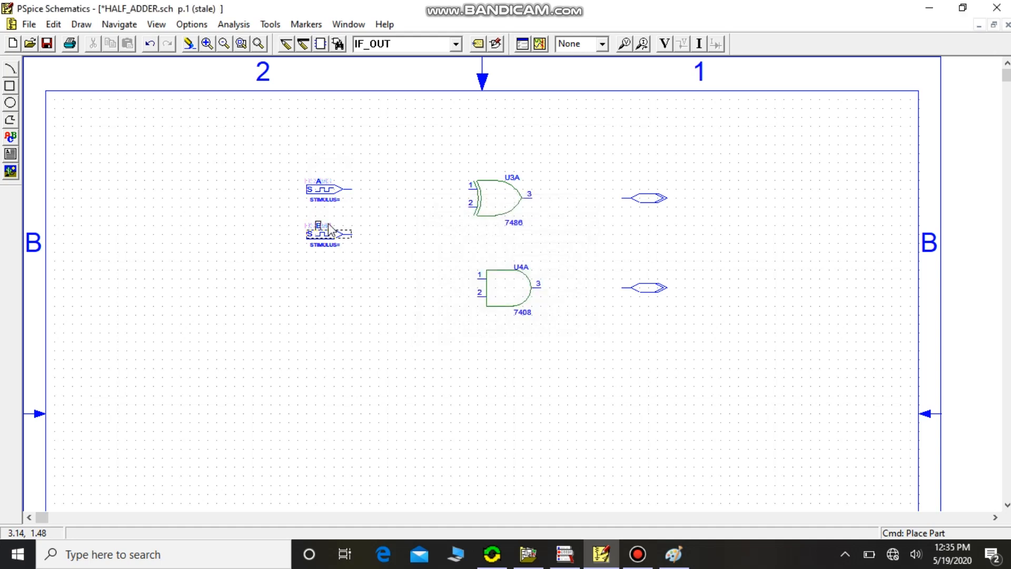
- Label the output port beside the XOR gate SUM and the one beside the AND gate CARRY
left_click(657, 203)
double_click(658, 203)
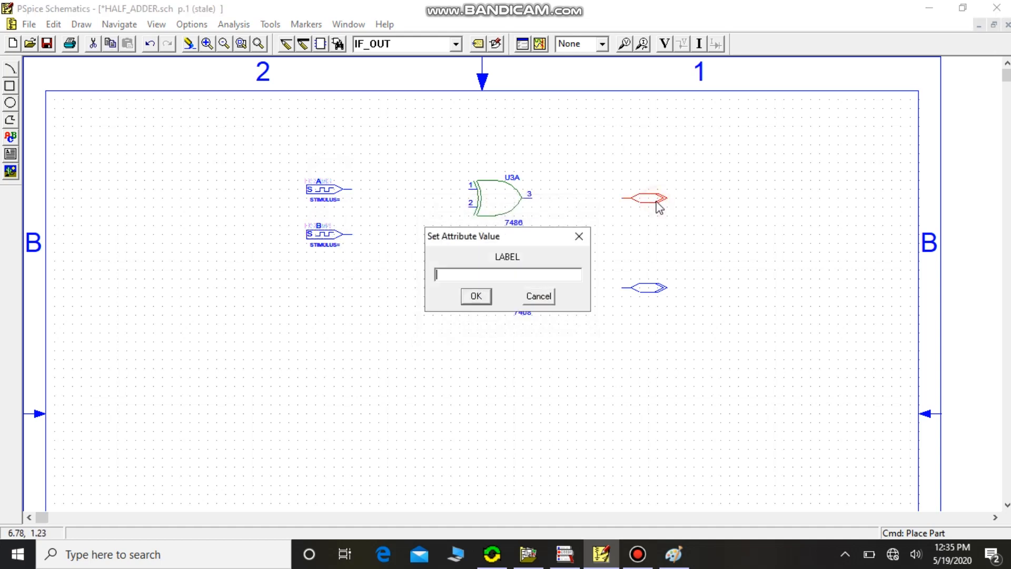
type("SUM")
key("Return")
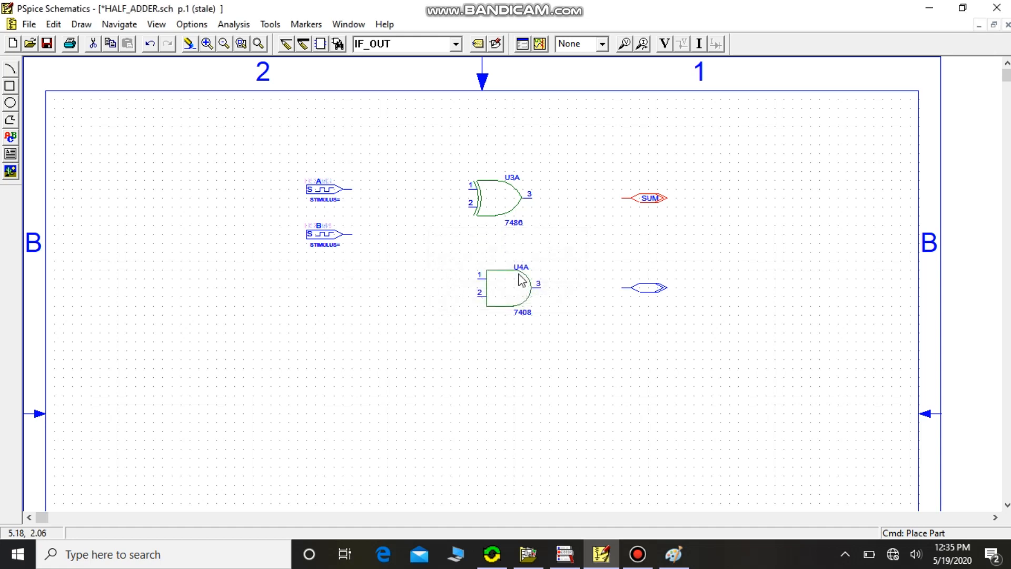
double_click(648, 293)
type("CARRY")
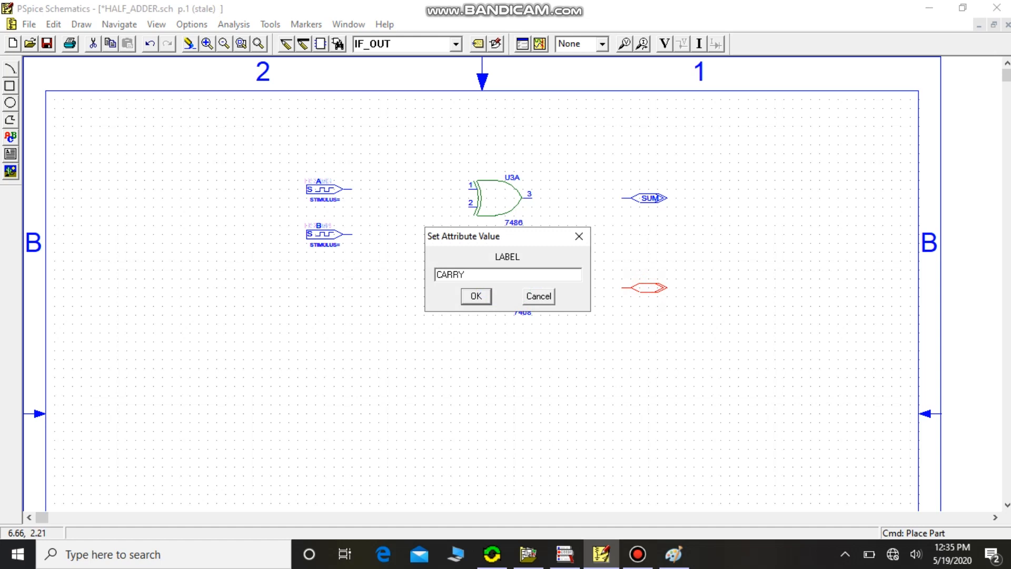
key("Return")
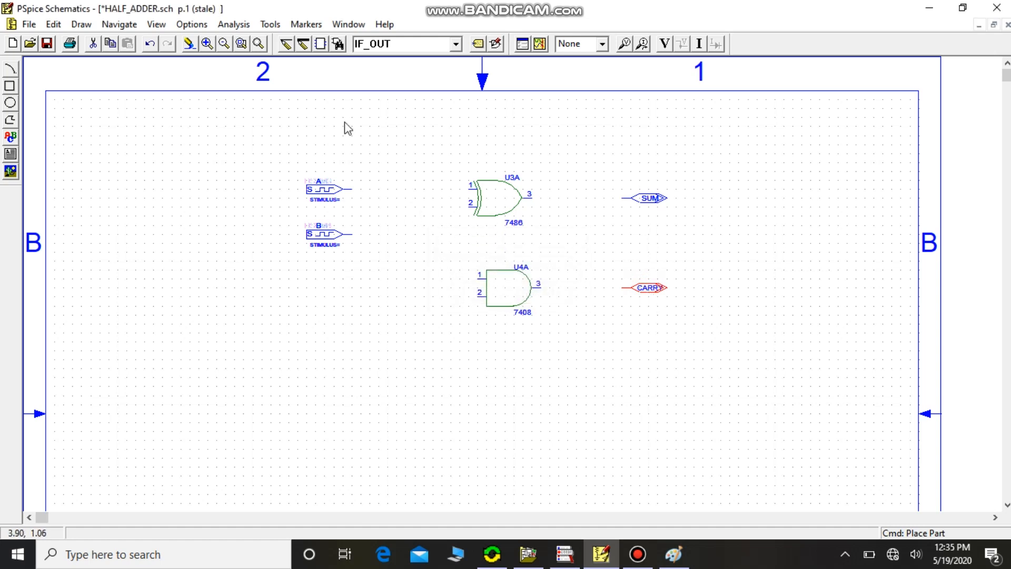
- Wire stimulus A to input 1 and stimulus B to input 2 of the XOR gate
left_click(286, 44)
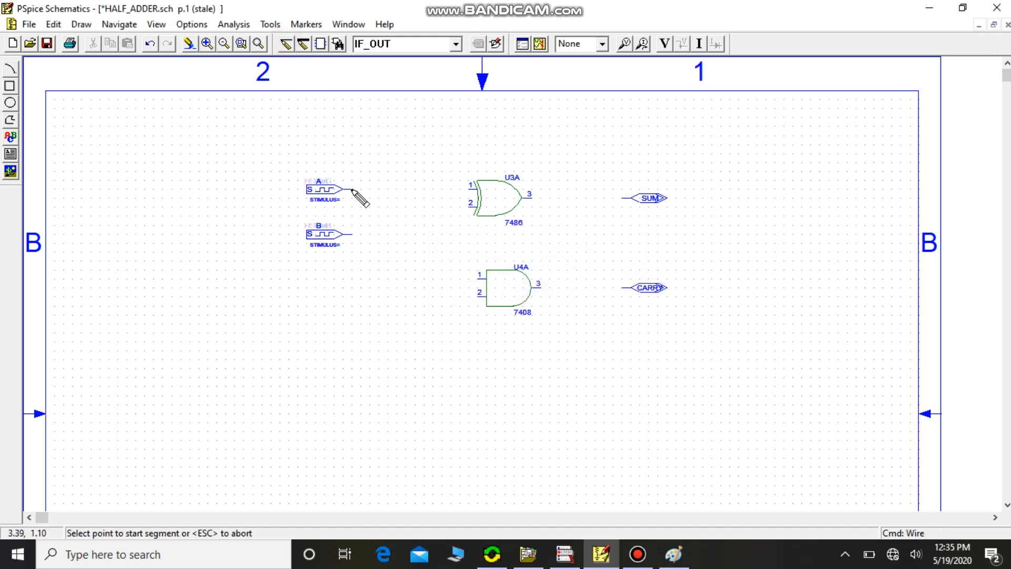
left_click(472, 189)
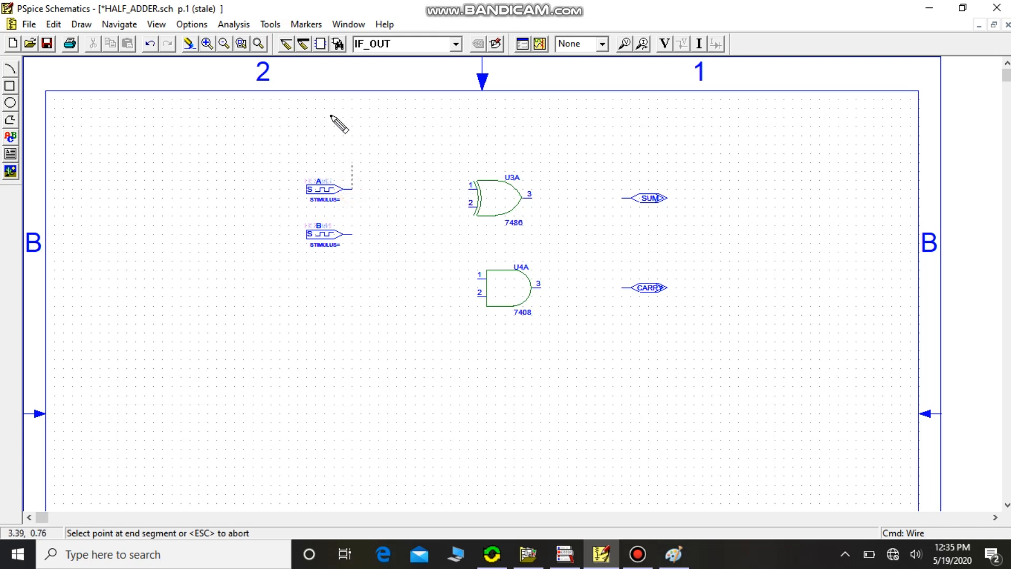
left_click(352, 189)
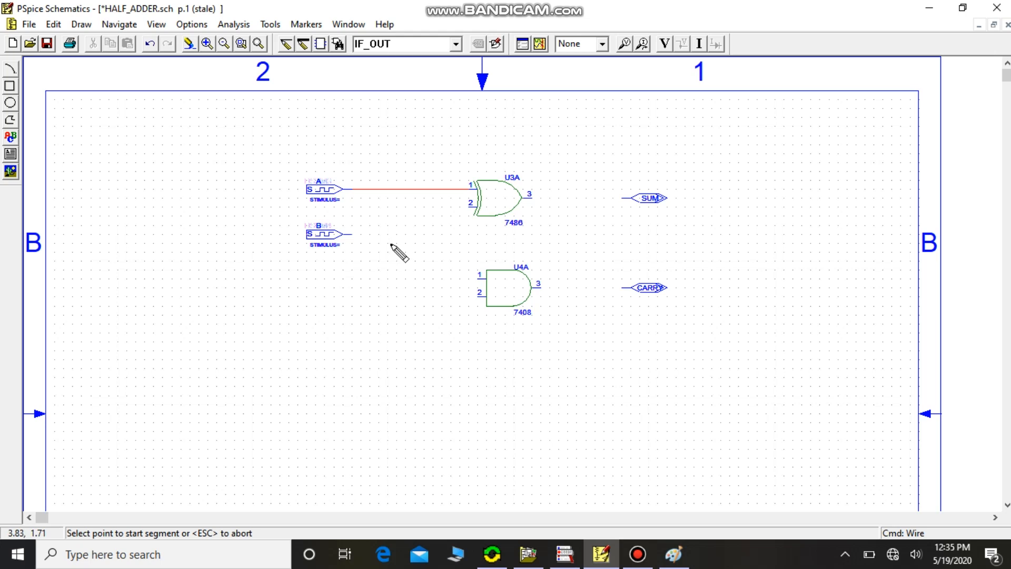
left_click(352, 233)
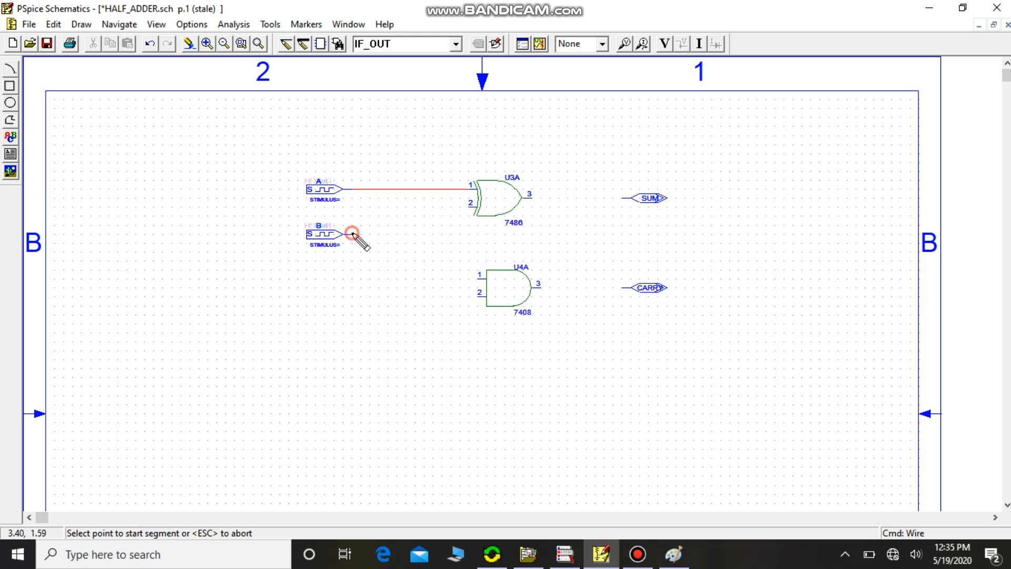
left_click(467, 207)
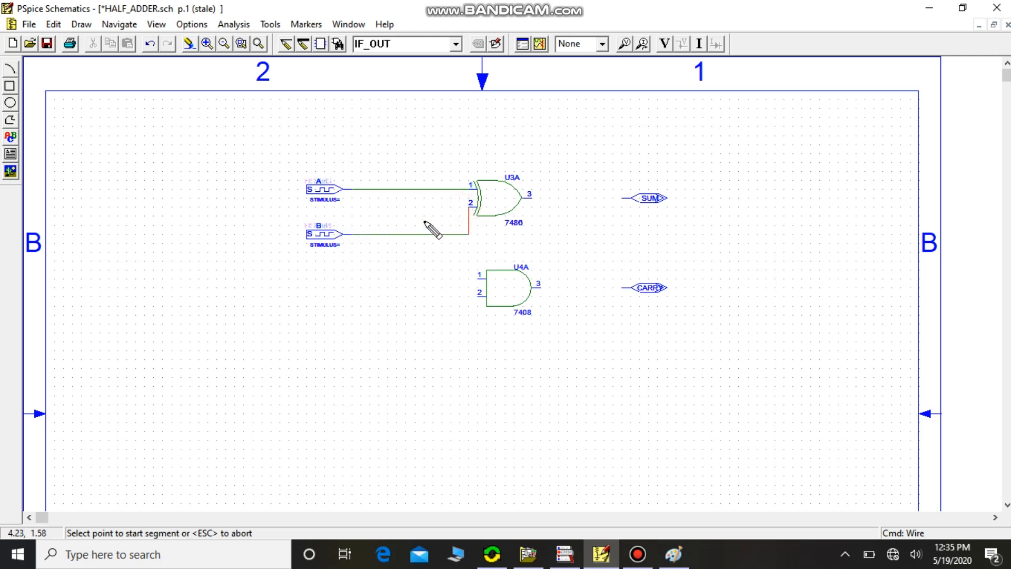
- Branch the A and B wires down to inputs 1 and 2 of the AND gate
left_click(421, 190)
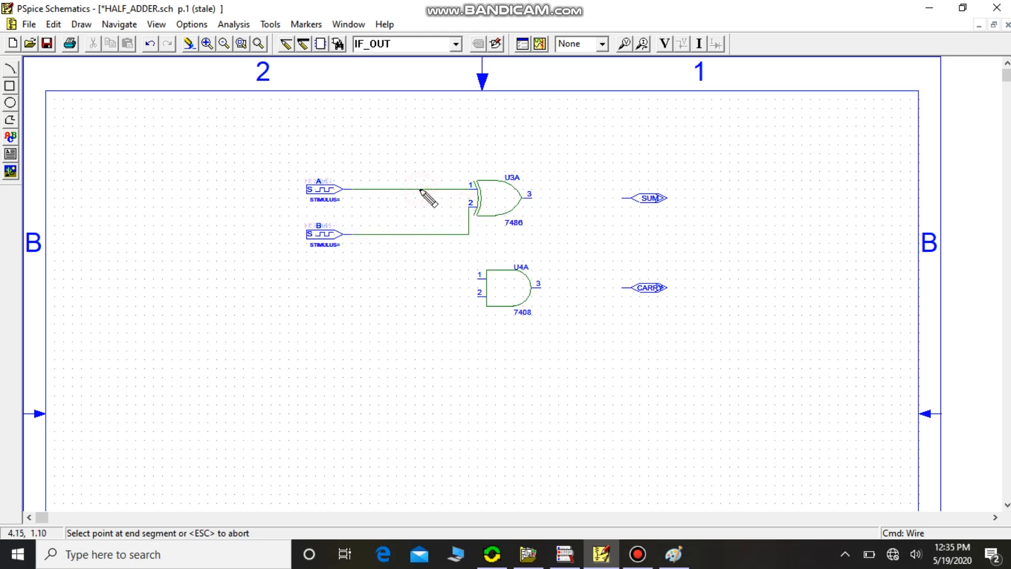
left_click(480, 279)
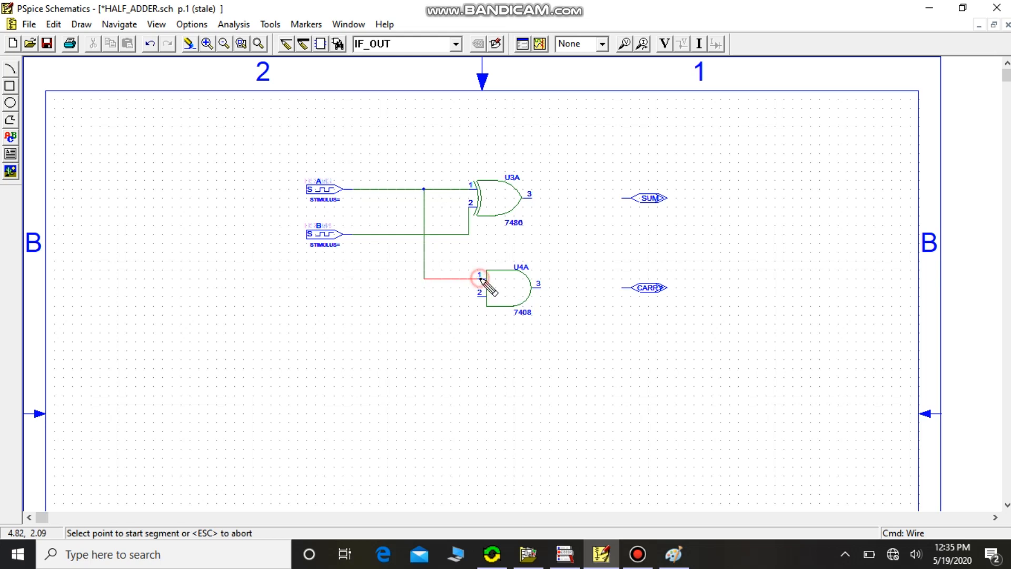
left_click(391, 234)
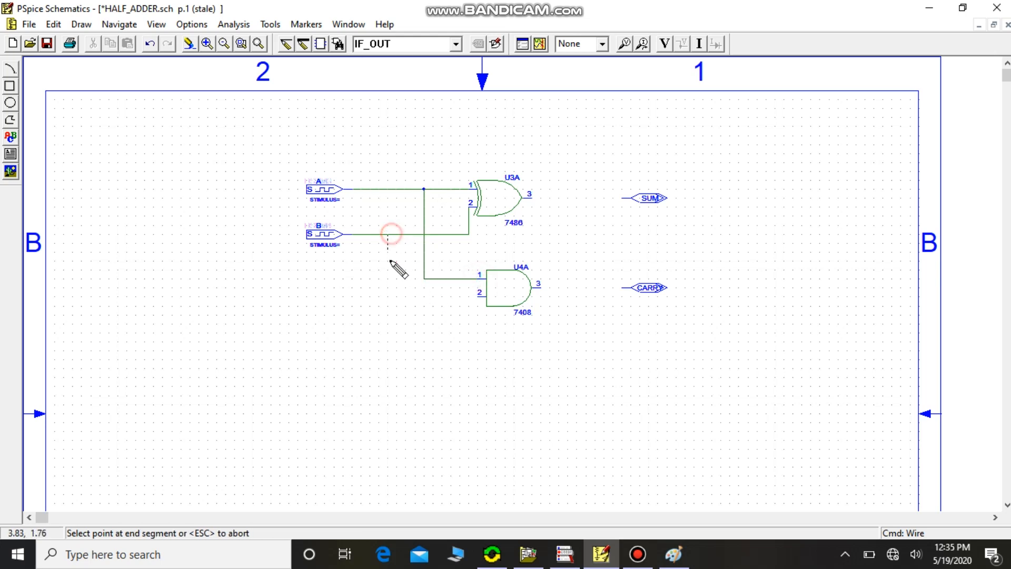
left_click(477, 297)
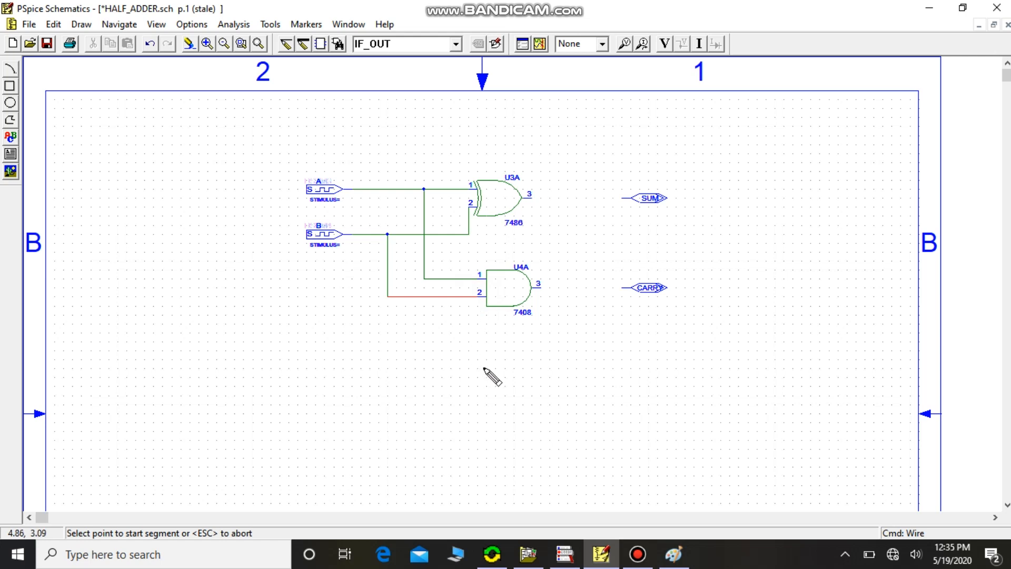
- Wire the XOR gate's output to the SUM port
left_click(532, 197)
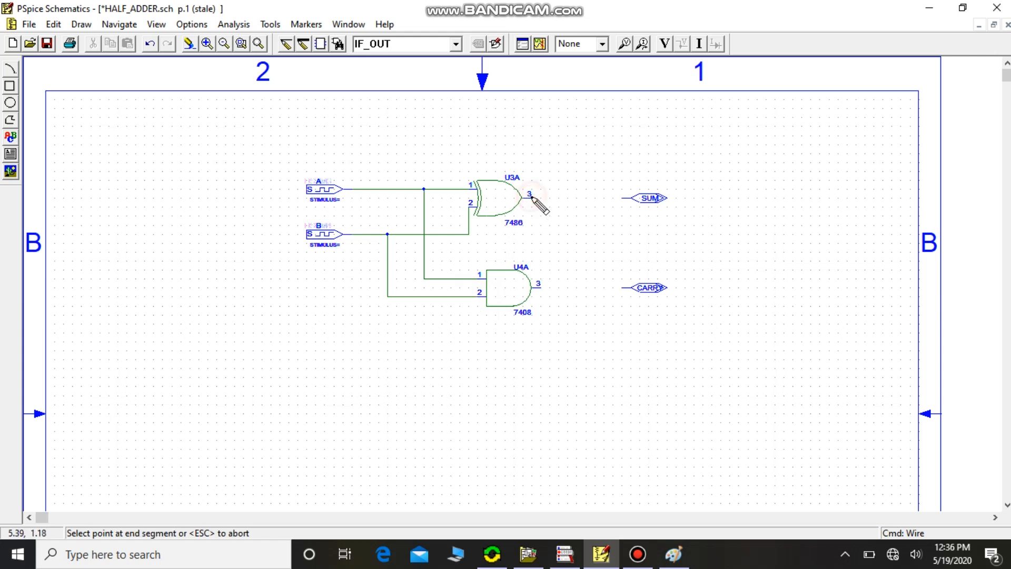
left_click(627, 198)
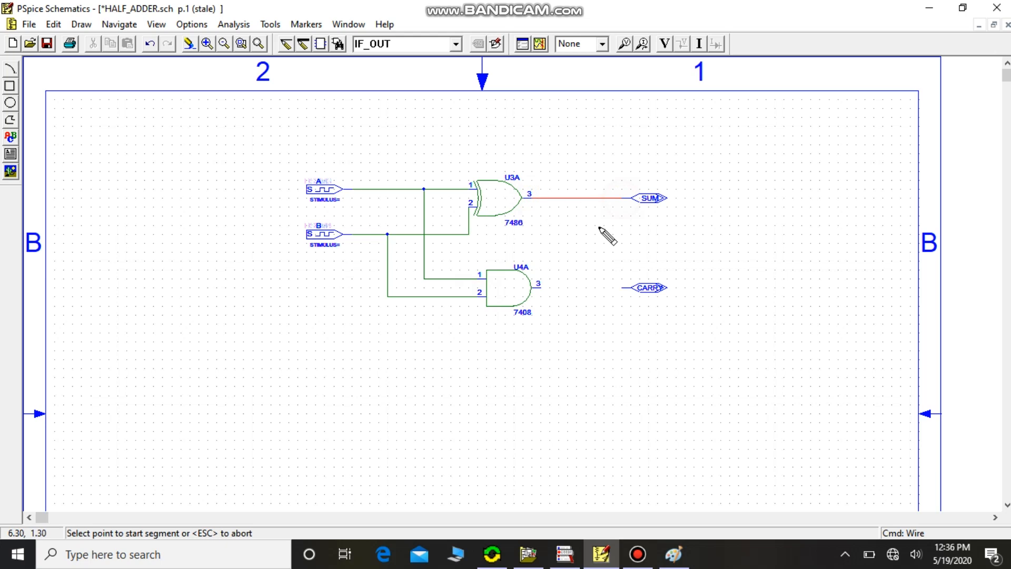
left_click(533, 287)
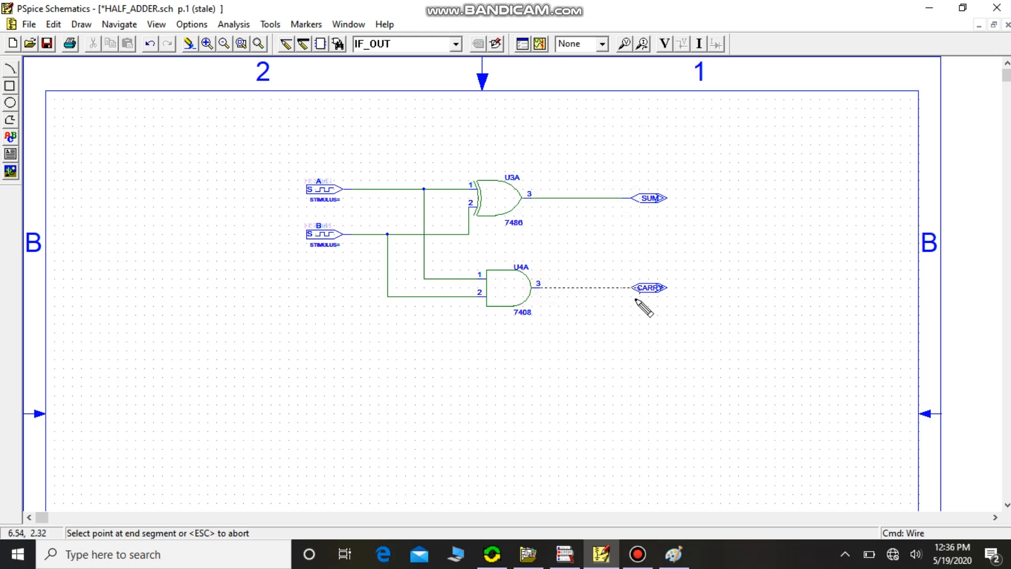
left_click(614, 288)
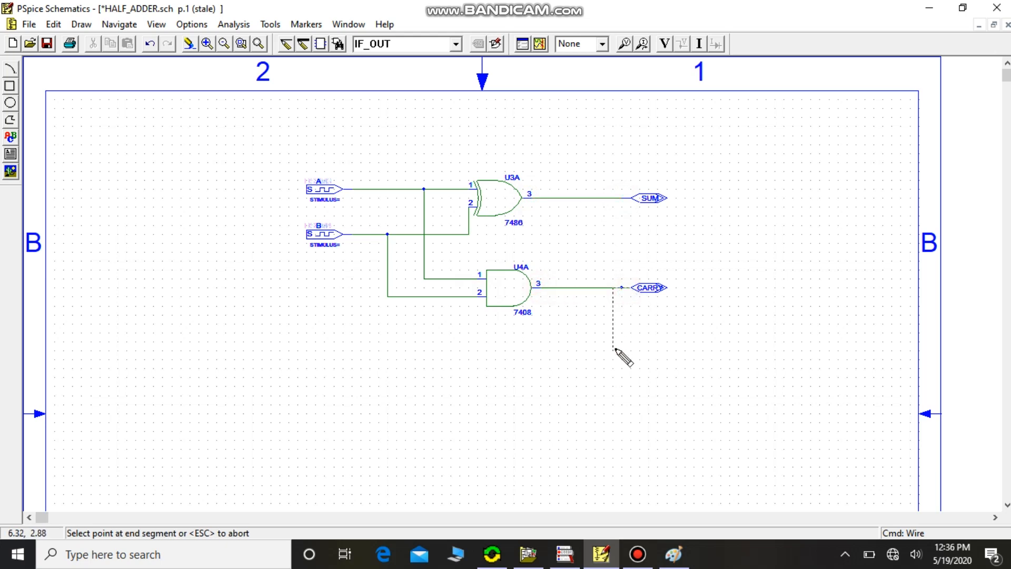
right_click(615, 349)
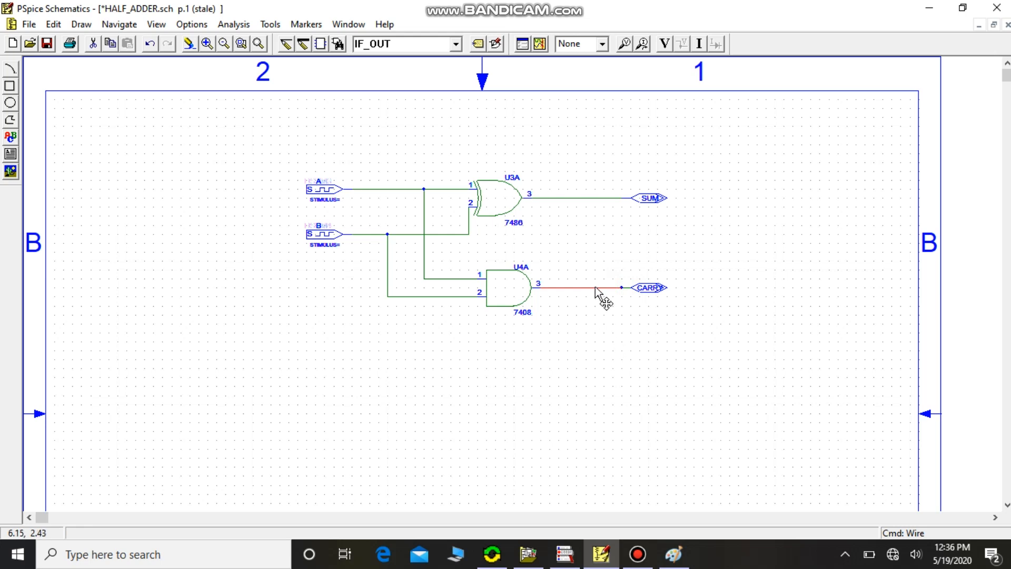
key("Delete")
- Wire the AND gate's output to the CARRY port and end wire drawing
left_click(286, 44)
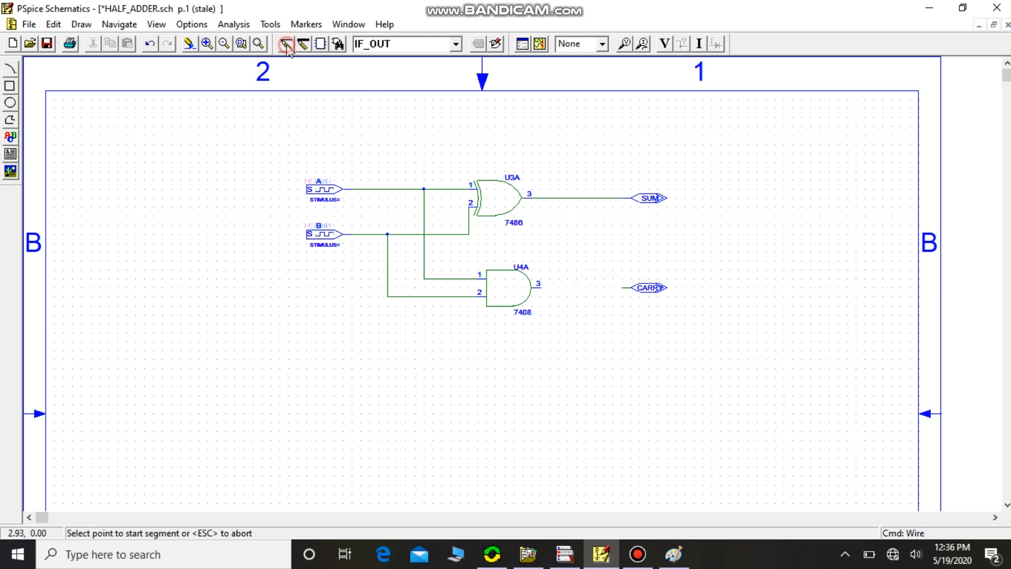
left_click(542, 287)
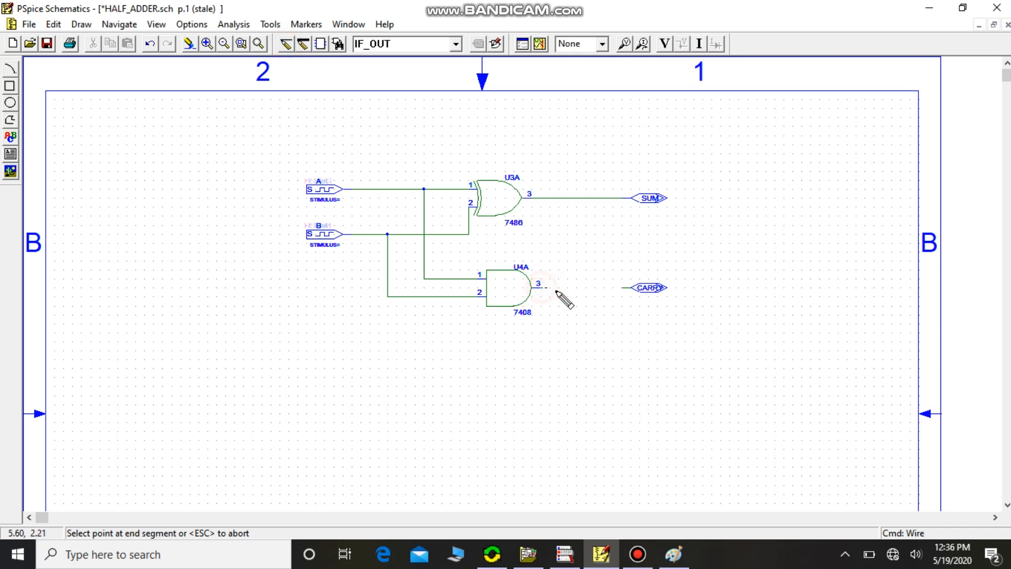
left_click(622, 288)
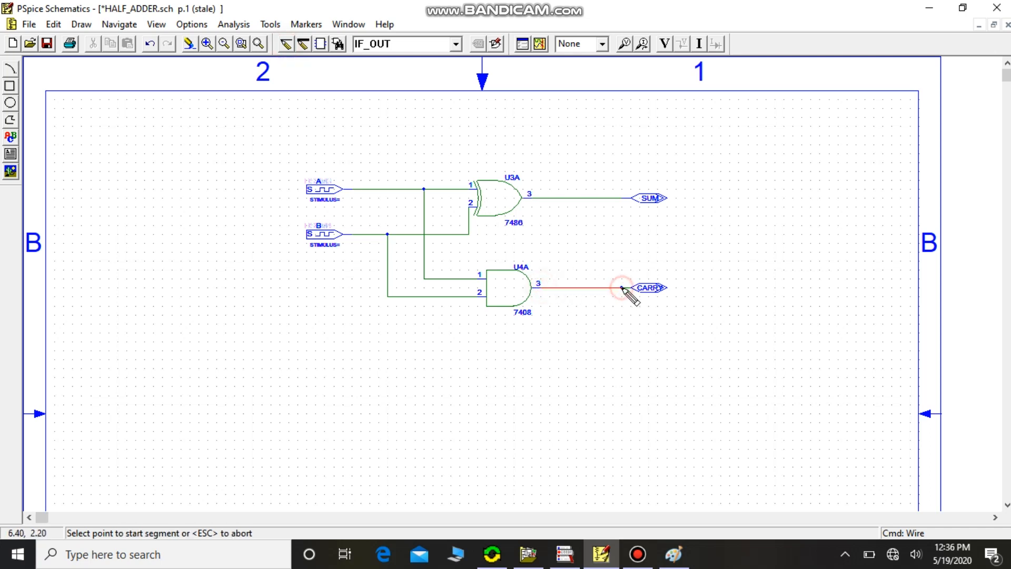
key("Escape")
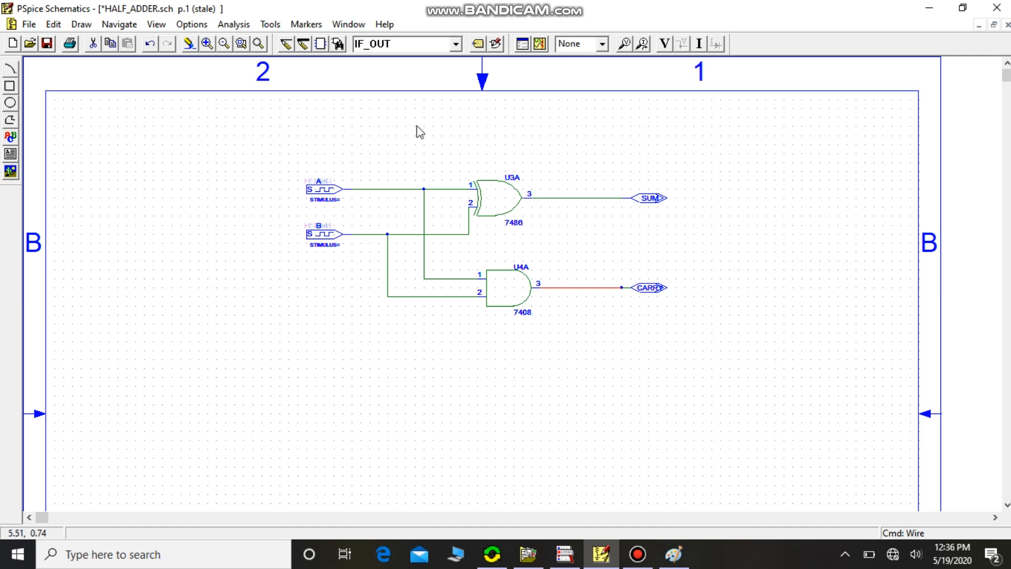
- Define stimulus A as a clock with period 4ms, on time 2ms, initial value 0 and time delay 0
double_click(323, 195)
left_click(477, 298)
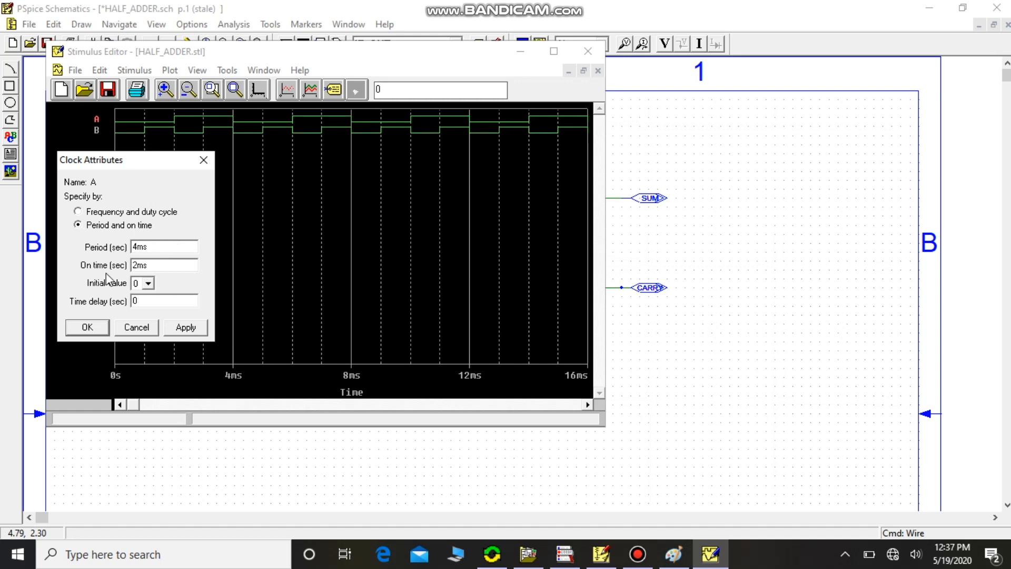
left_click(187, 328)
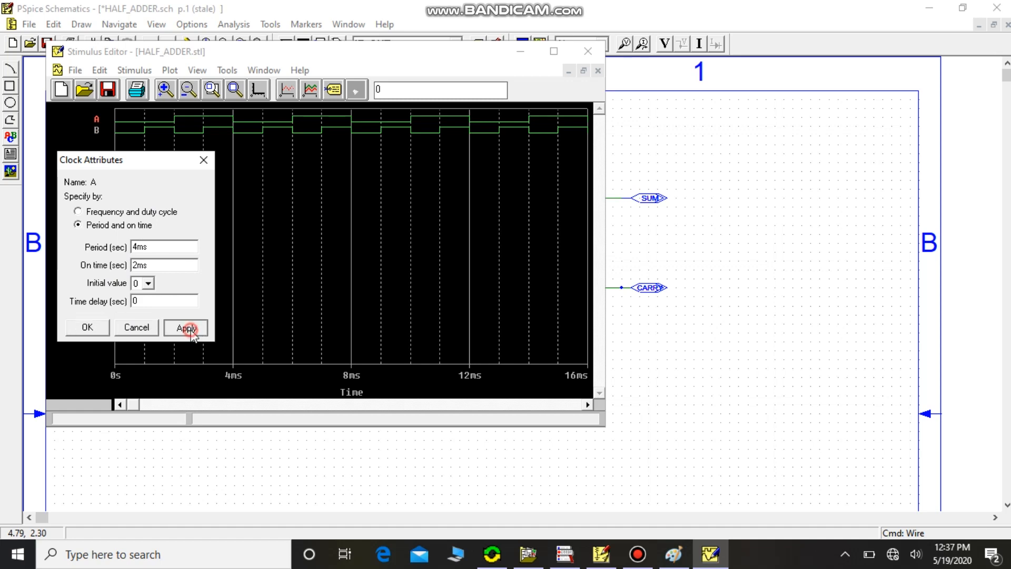
left_click(87, 327)
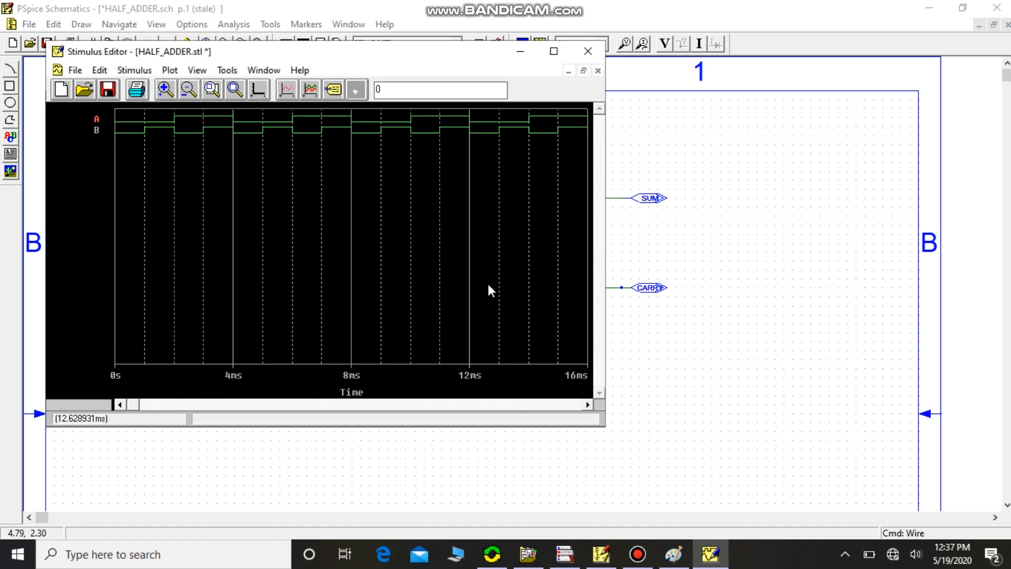
left_click(734, 145)
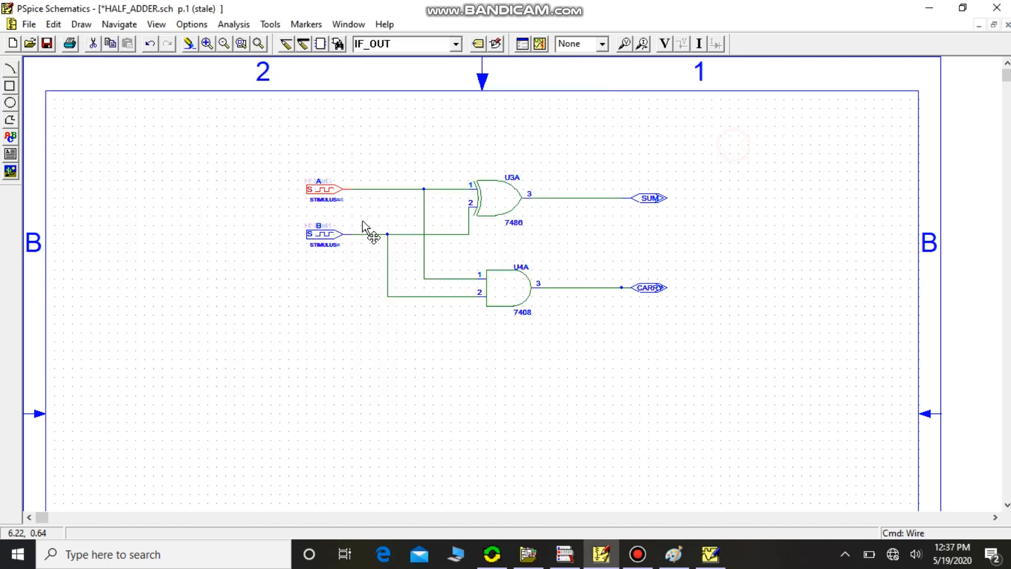
- Define stimulus B as a clock with period 2ms, on time 1ms, initial value 0 and time delay 0
double_click(318, 240)
left_click(480, 293)
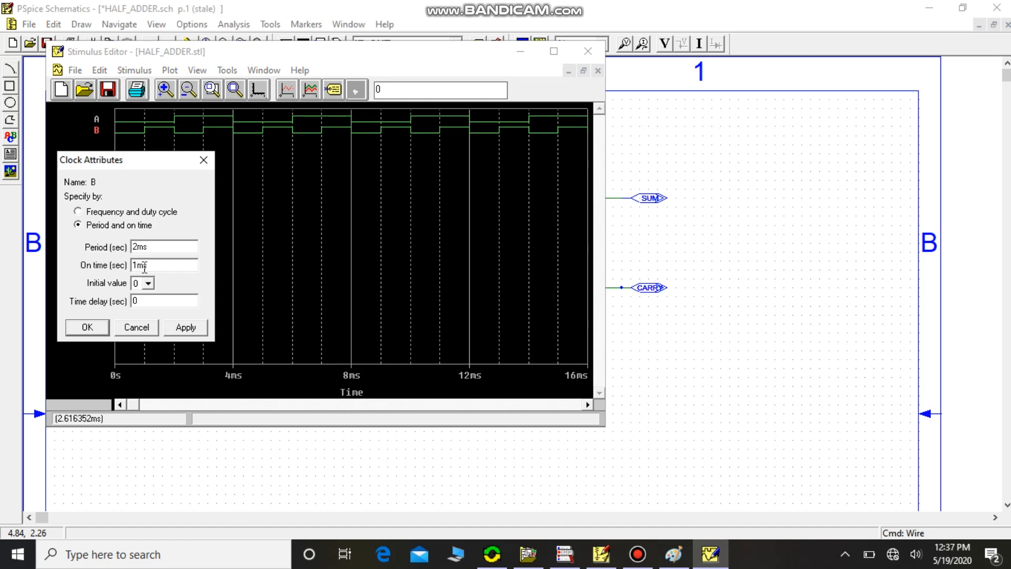
left_click(196, 329)
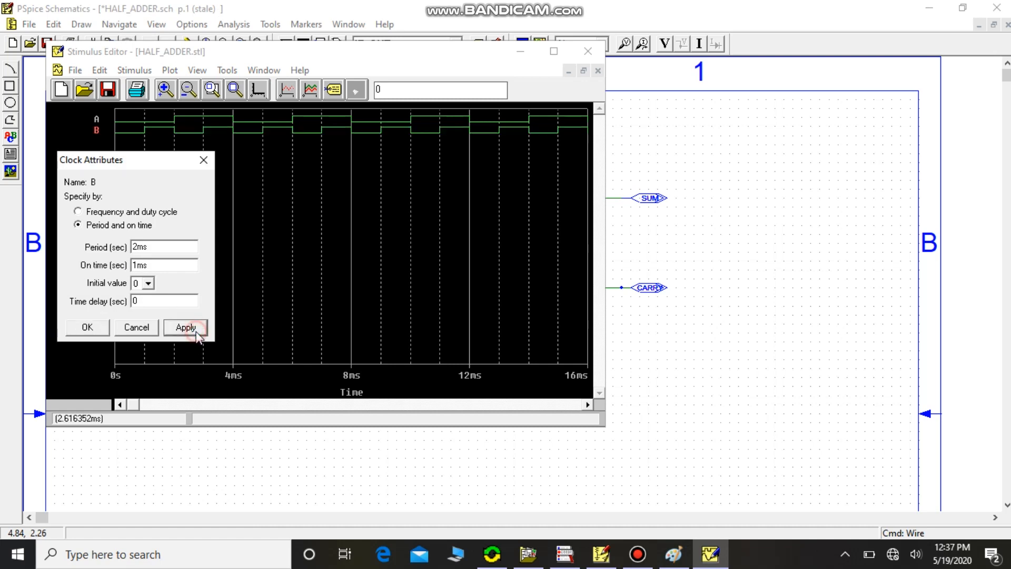
left_click(86, 329)
left_click(621, 258)
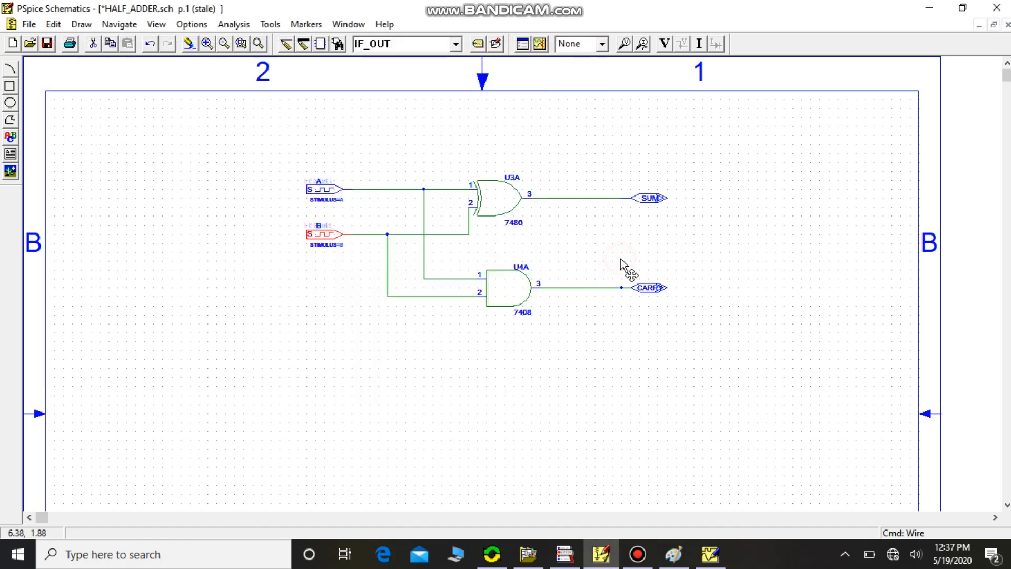
- Set up the transient analysis with a print step of 1ms and a final time of 10ms
left_click(521, 45)
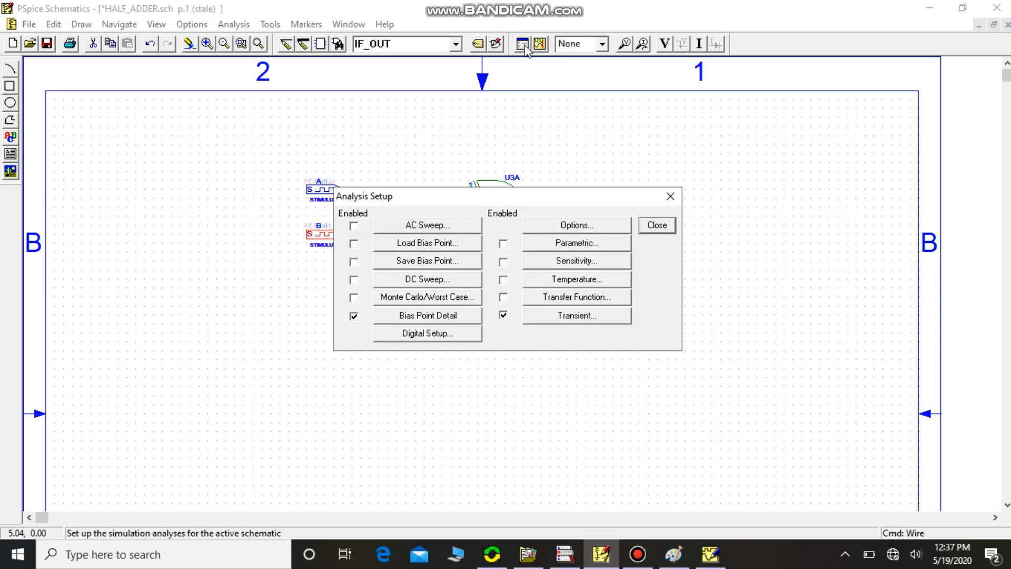
left_click(560, 316)
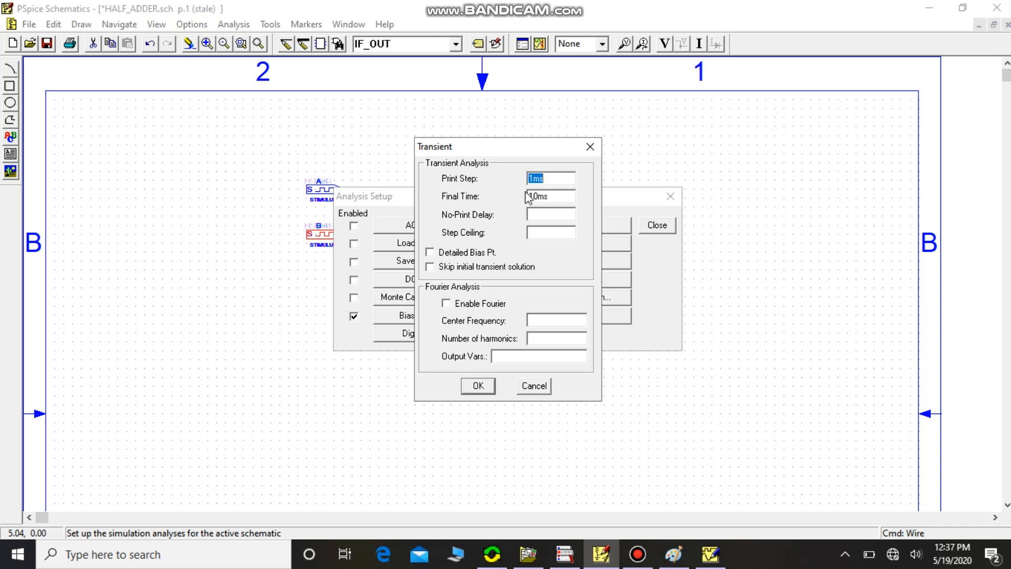
left_click(542, 201)
left_click(544, 179)
left_click(476, 387)
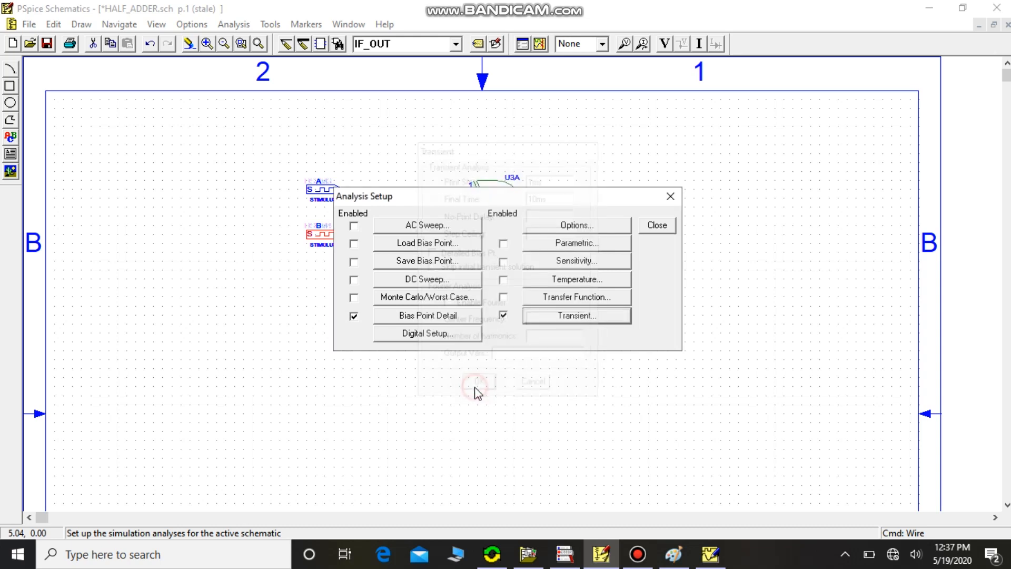
left_click(653, 226)
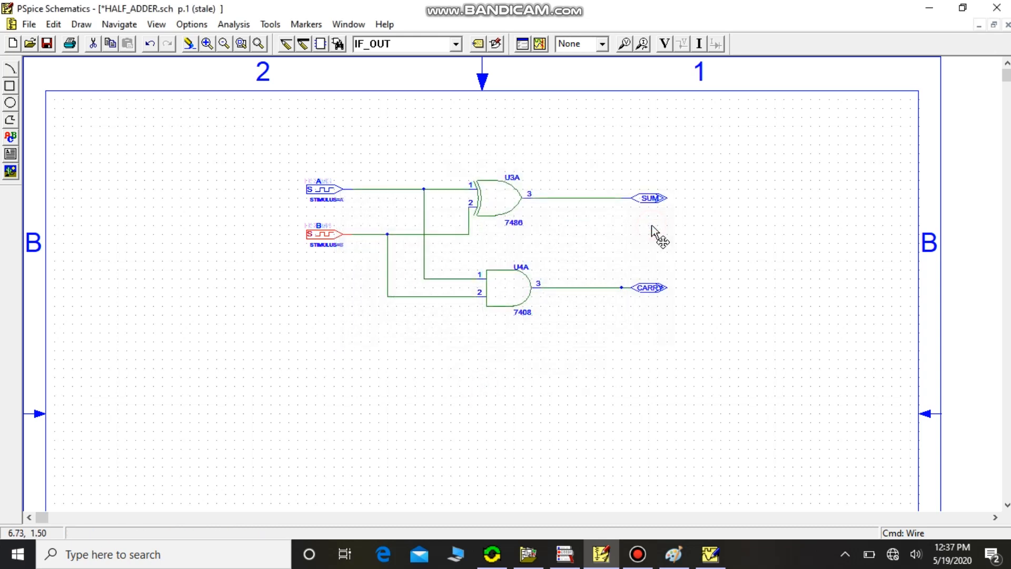
left_click(443, 441)
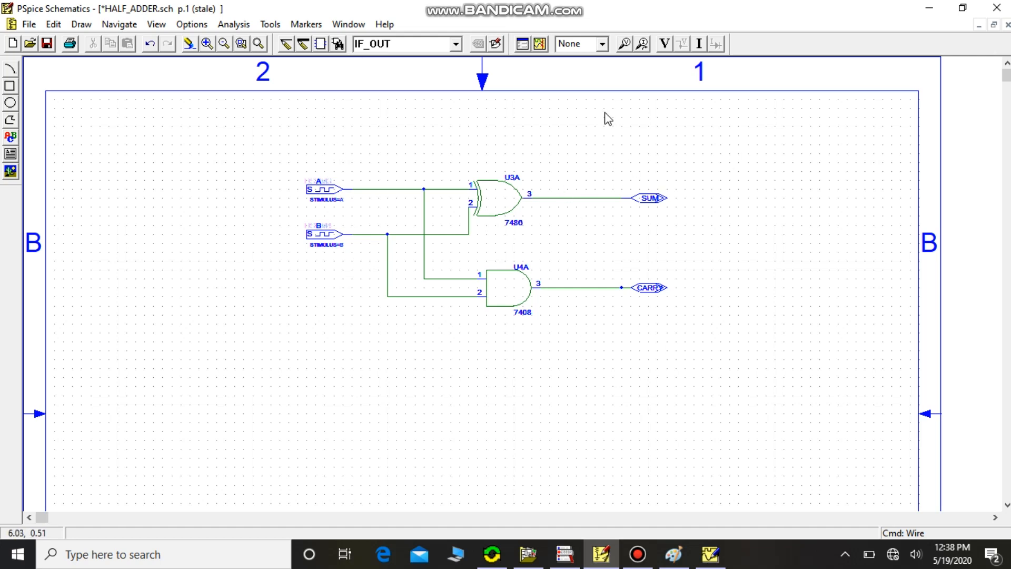
- Place voltage/level markers on the CARRY, SUM, B and A wires
left_click(624, 45)
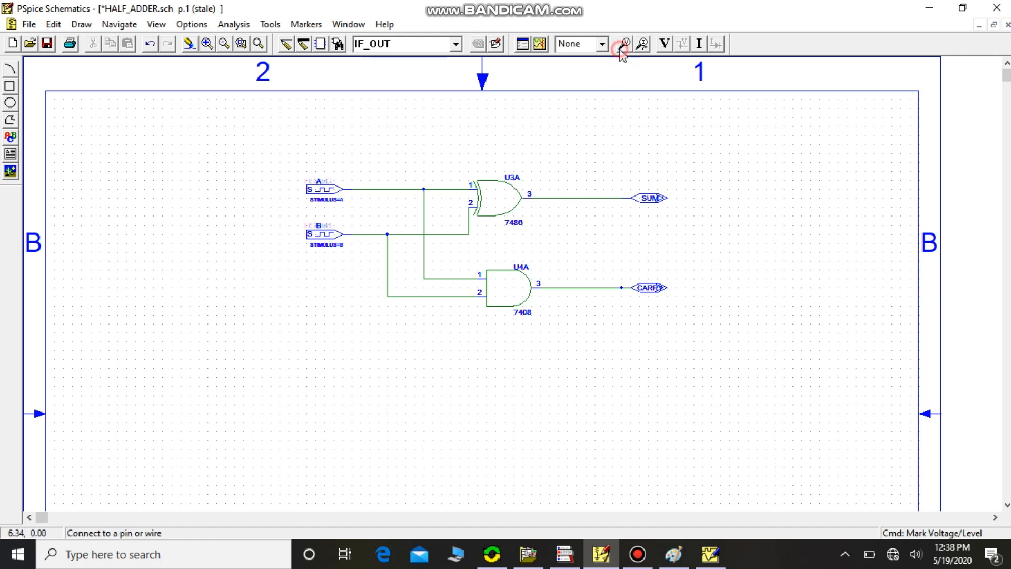
left_click(582, 288)
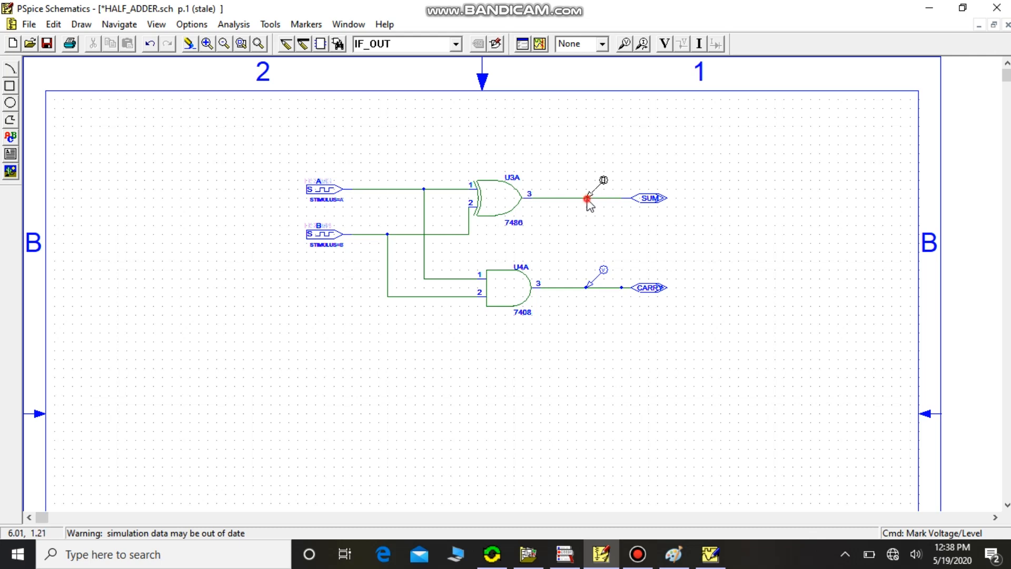
left_click(586, 198)
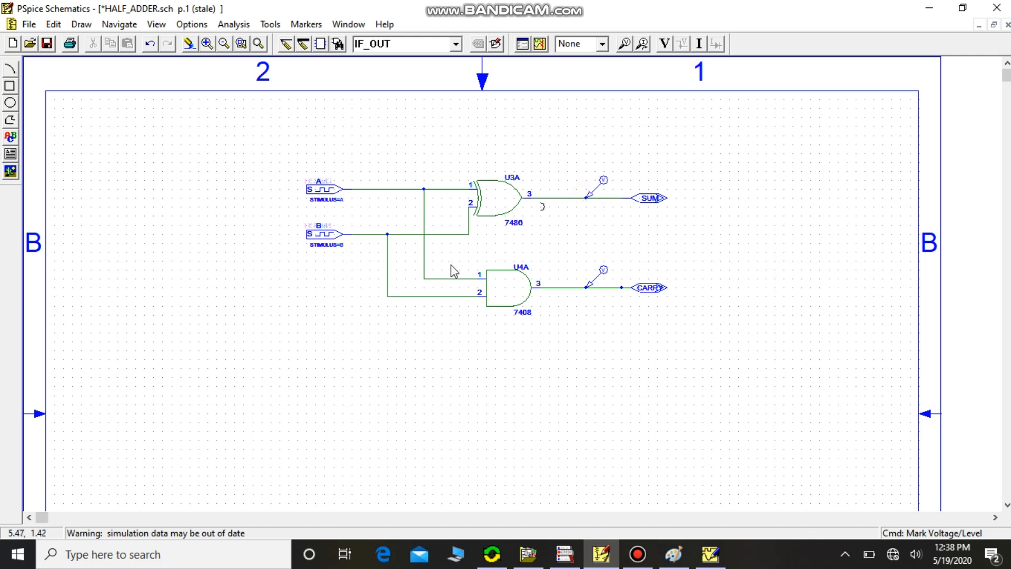
left_click(362, 234)
left_click(370, 189)
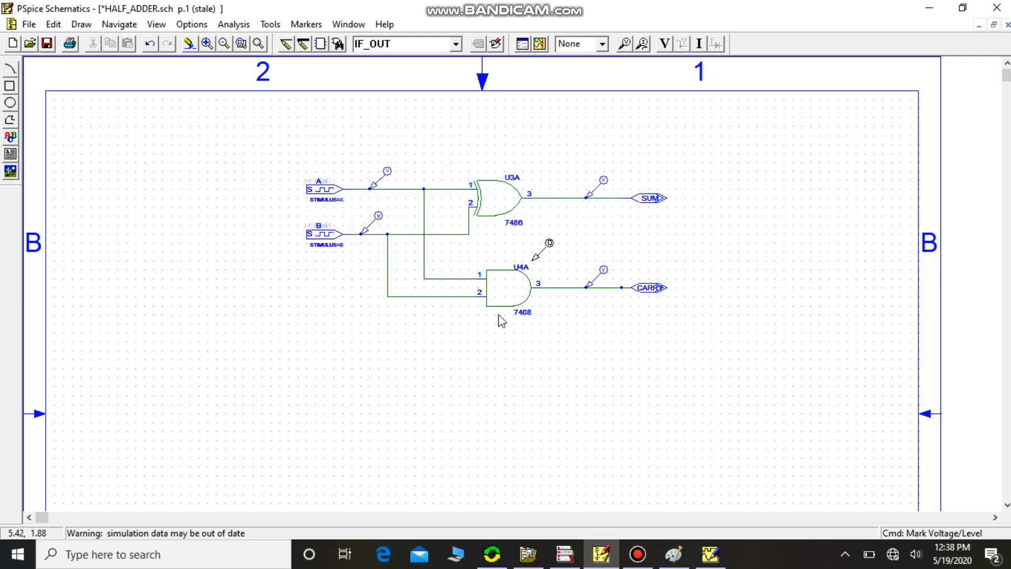
right_click(451, 343)
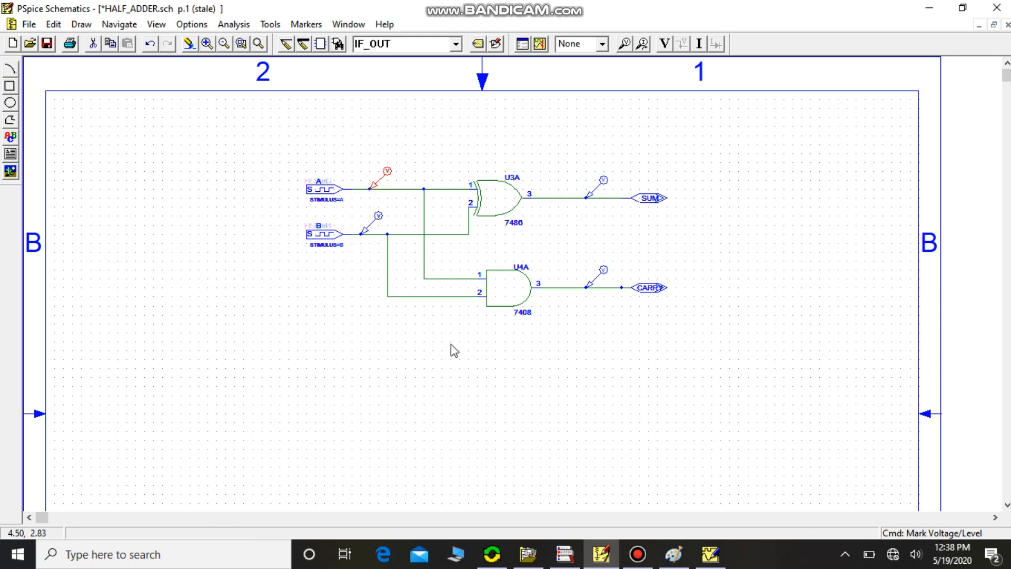
- Run the transient simulation of the half adder schematic to plot the marked signals
left_click(539, 47)
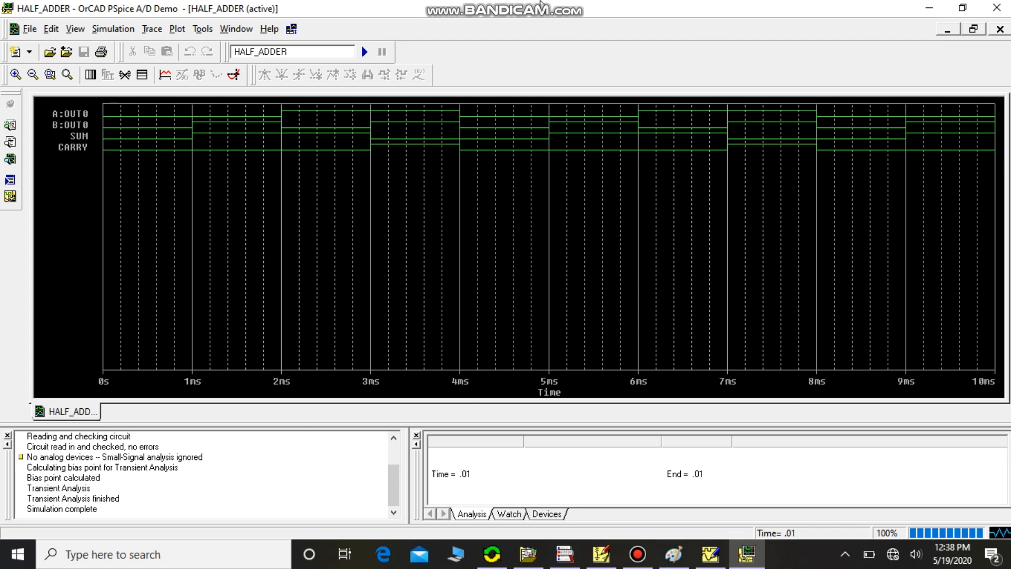
- Annotate the simulation plot in red: outline the signal names and the 0–1 ms interval, and handwrite zeros on its traces
mouse_move(541, 4)
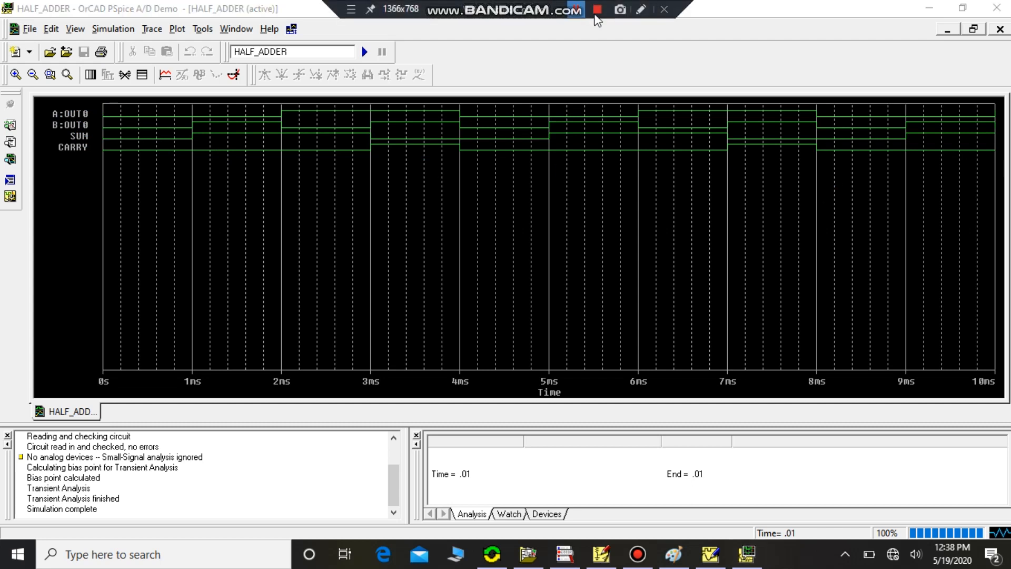
left_click(641, 9)
left_click(1002, 135)
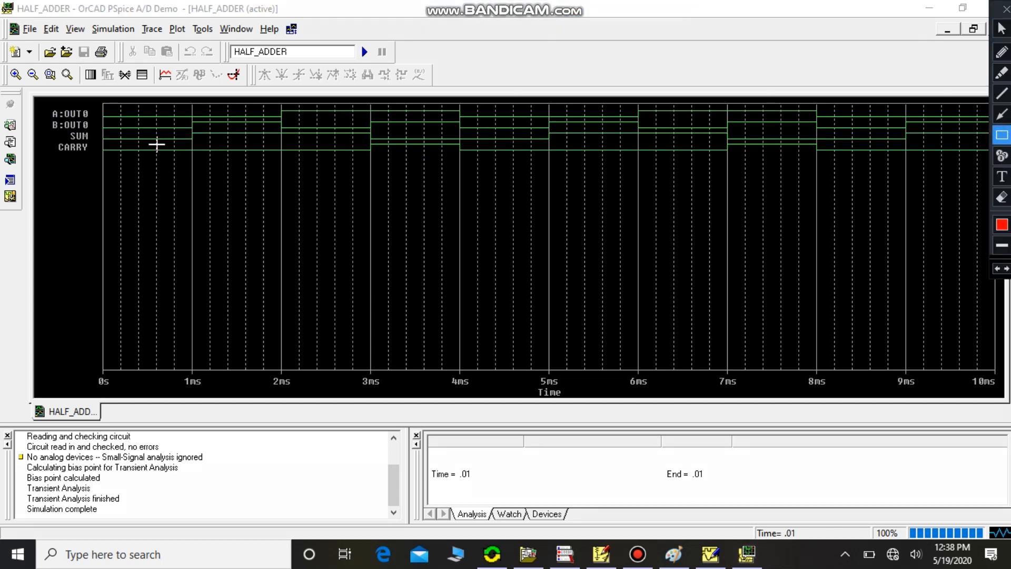
mouse_move(46, 105)
left_mouse_down()
mouse_move(50, 135)
mouse_move(97, 158)
left_mouse_up()
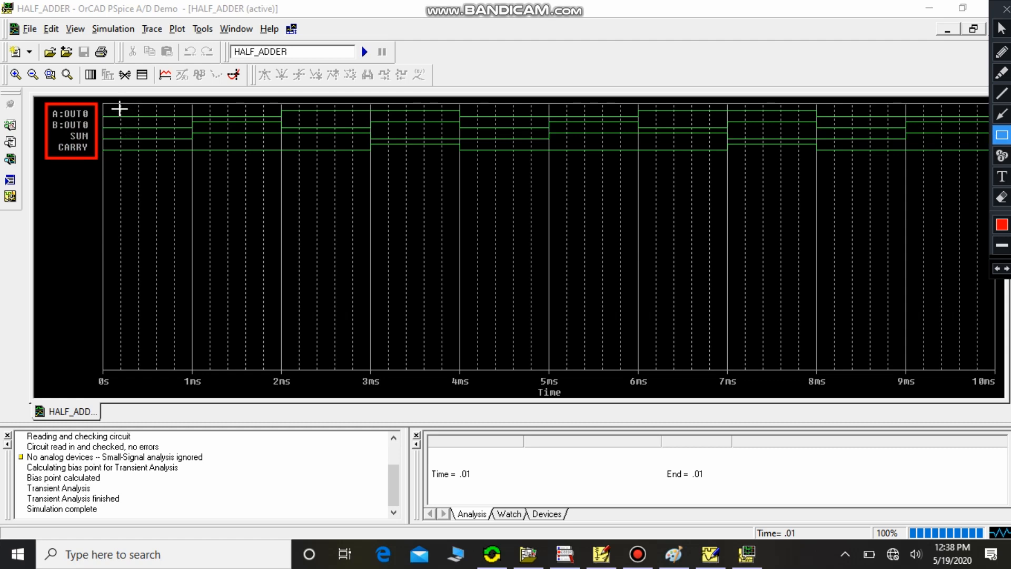
mouse_move(120, 108)
left_mouse_down()
mouse_move(131, 158)
mouse_move(184, 165)
left_mouse_up()
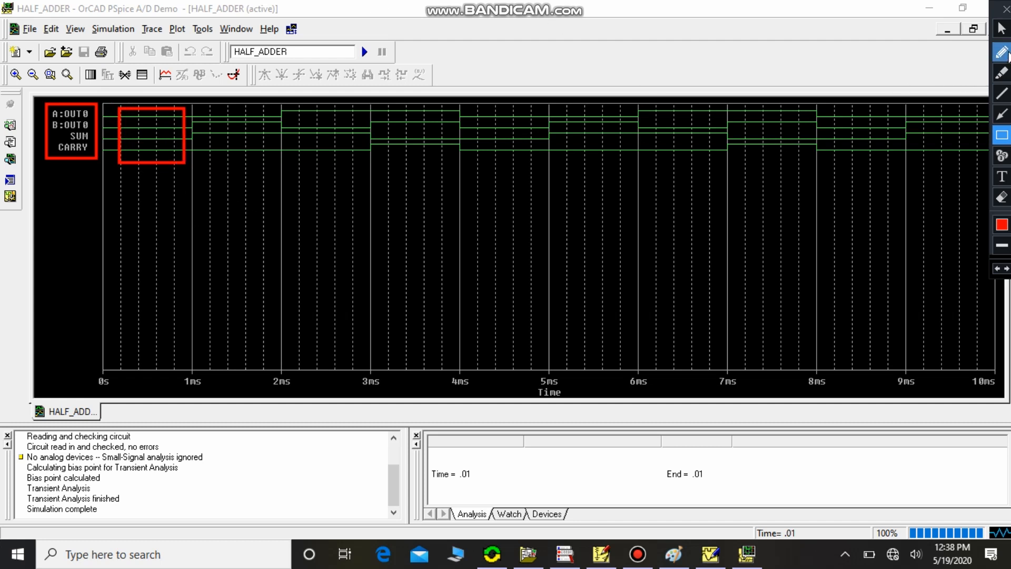
left_click(1001, 51)
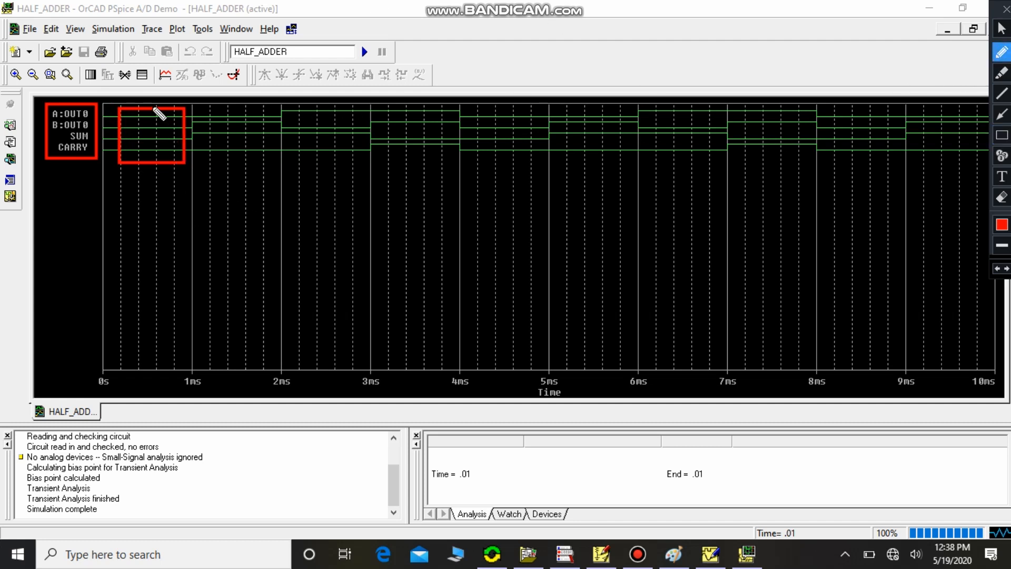
mouse_move(152, 108)
left_mouse_down()
mouse_move(146, 127)
mouse_move(140, 121)
left_mouse_up()
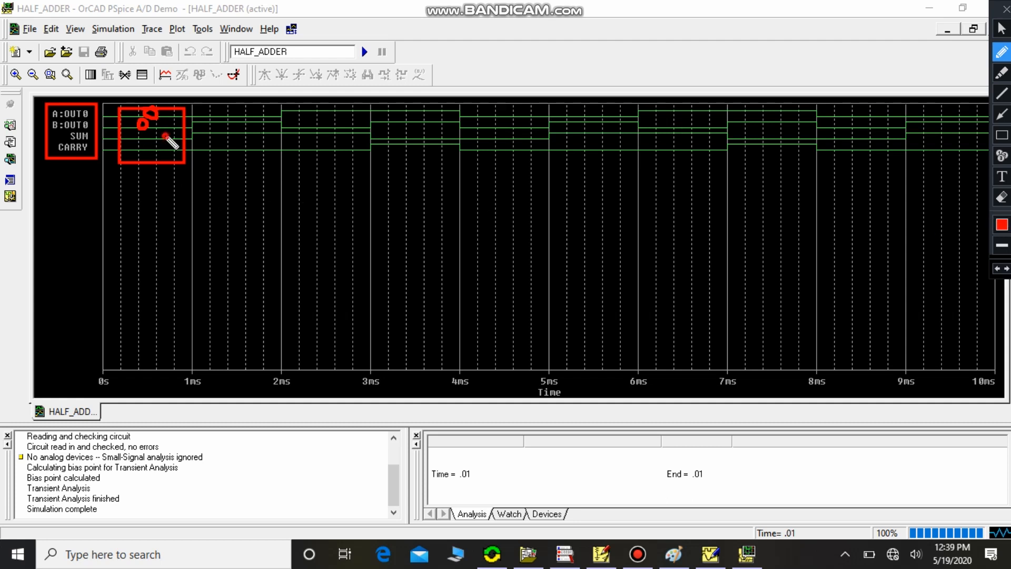
mouse_move(165, 136)
left_mouse_down()
mouse_move(165, 154)
mouse_move(162, 139)
left_mouse_up()
- Outline the 1–2 ms interval of the waveforms in red and handwrite 1, 1 and 0 inside it
left_click(1003, 136)
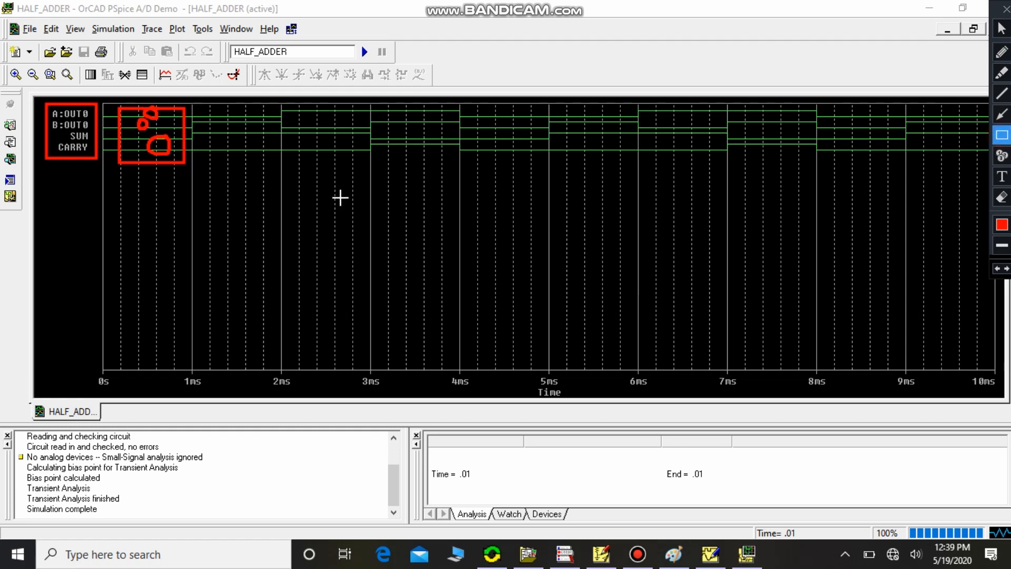
mouse_move(210, 107)
left_mouse_down()
mouse_move(213, 127)
mouse_move(281, 174)
left_mouse_up()
left_click(1003, 51)
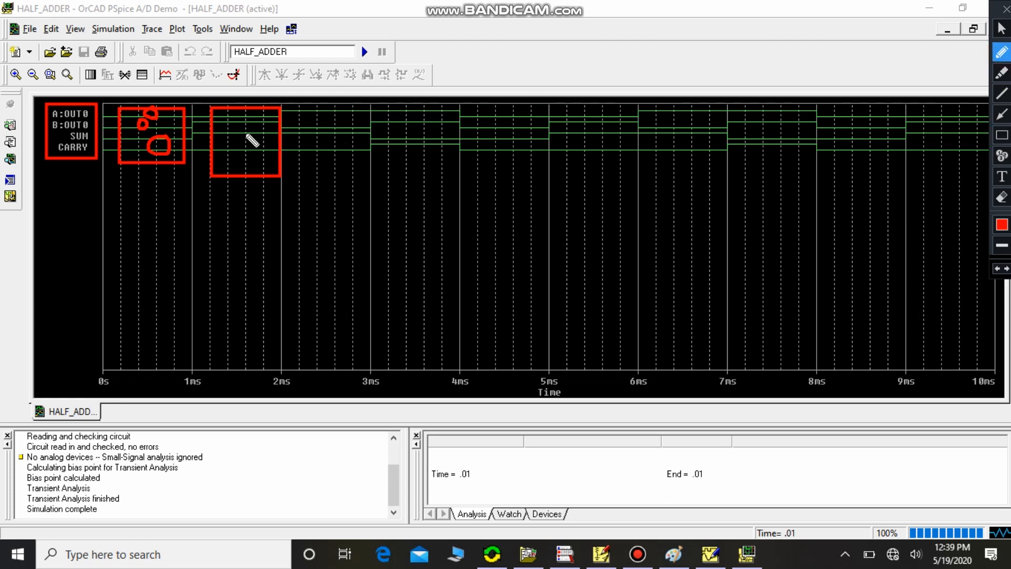
left_click_drag(239, 117, 240, 132)
mouse_move(225, 131)
left_mouse_down()
mouse_move(252, 158)
mouse_move(246, 148)
left_mouse_up()
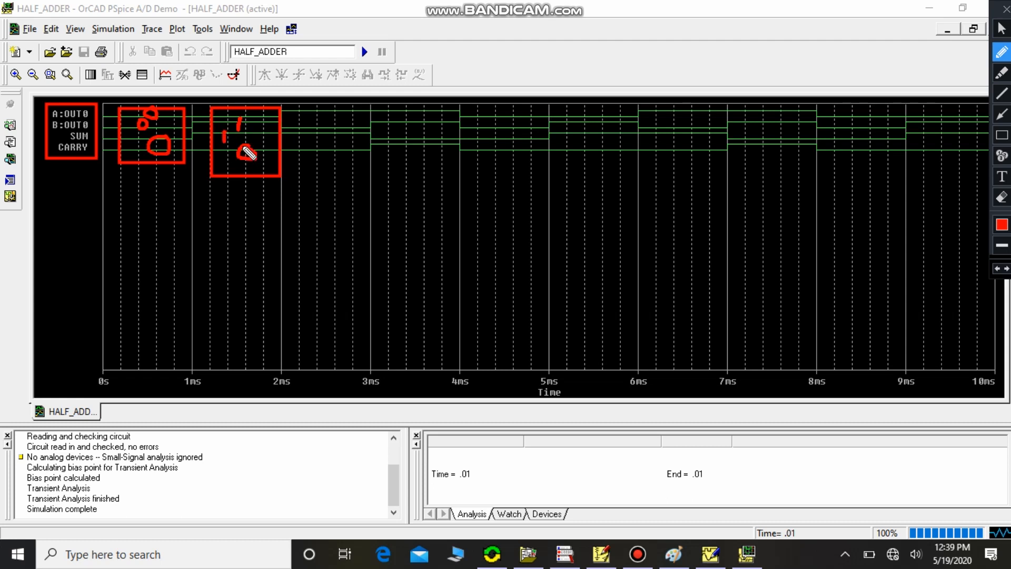
- Outline the 2–3 ms interval of the waveforms in red and handwrite 1, 1 and 0 inside it
left_click(1001, 135)
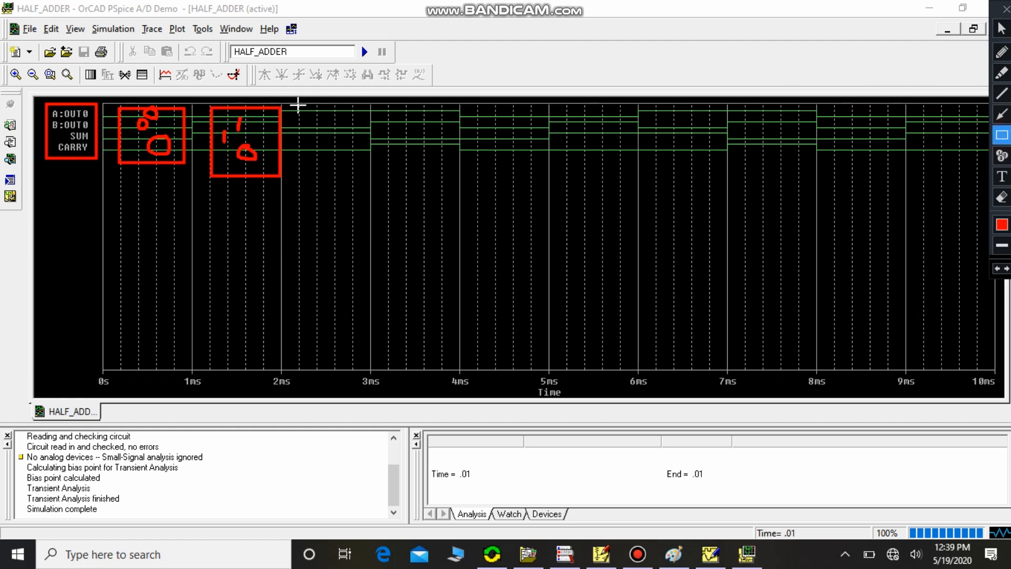
mouse_move(298, 104)
left_mouse_down()
mouse_move(309, 156)
mouse_move(372, 178)
left_mouse_up()
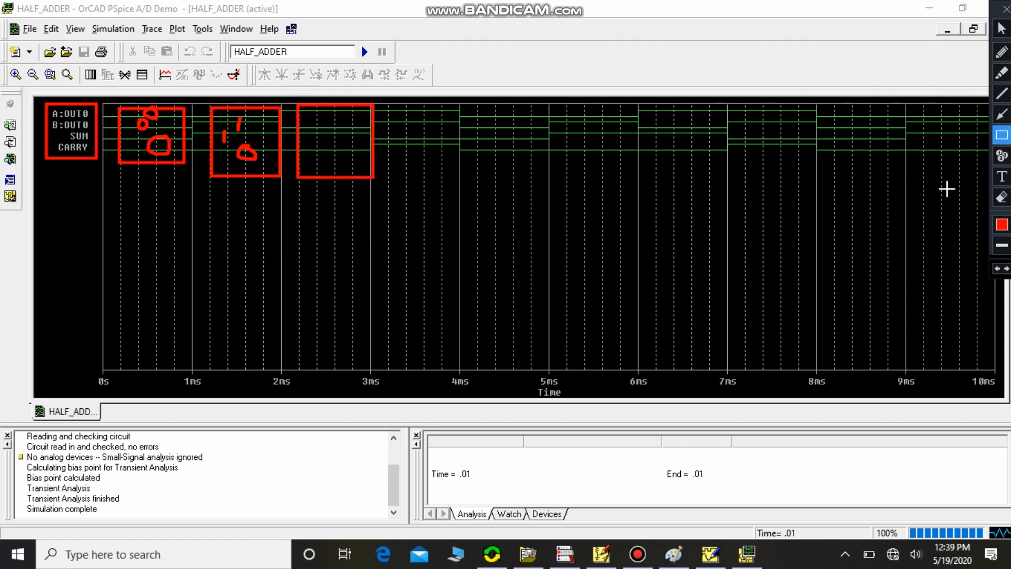
left_click(1001, 51)
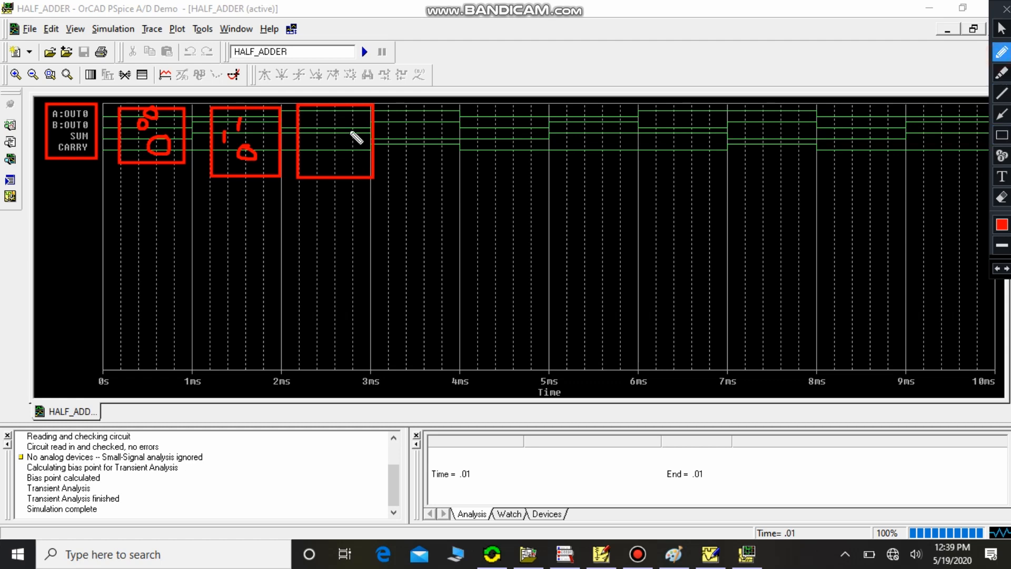
left_click_drag(340, 107, 338, 120)
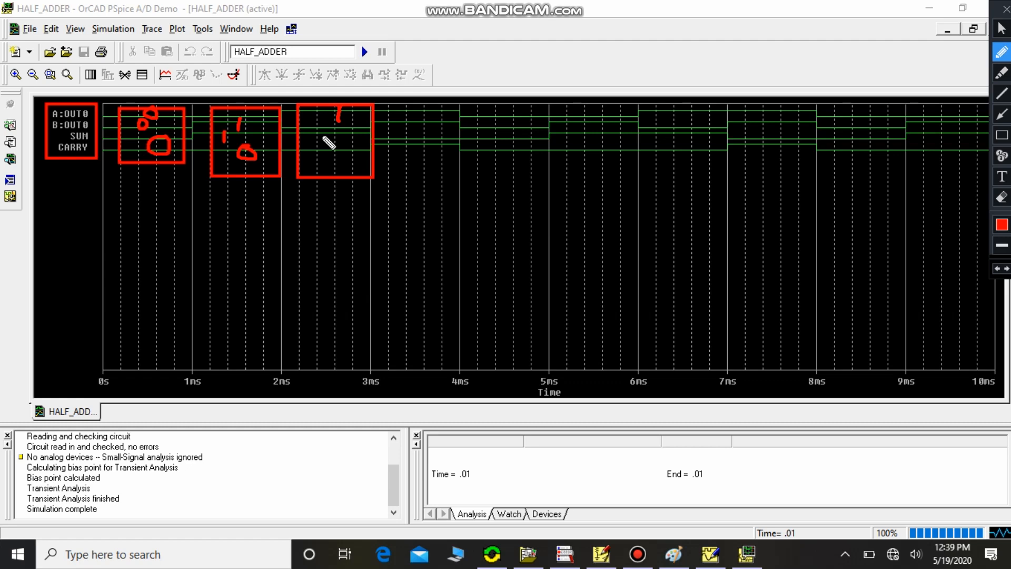
mouse_move(323, 136)
left_mouse_down()
mouse_move(341, 163)
mouse_move(349, 154)
left_mouse_up()
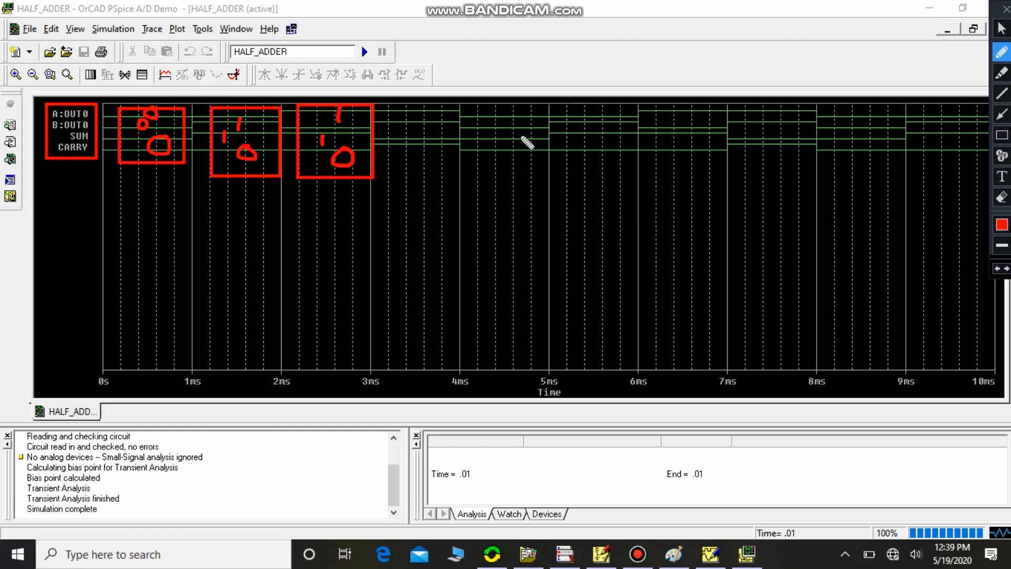
- Handwrite 1, 0 and 1 on the 3–4 ms interval of the waveforms and leave the pen tool
left_click_drag(417, 106, 418, 125)
left_click_drag(403, 129, 415, 161)
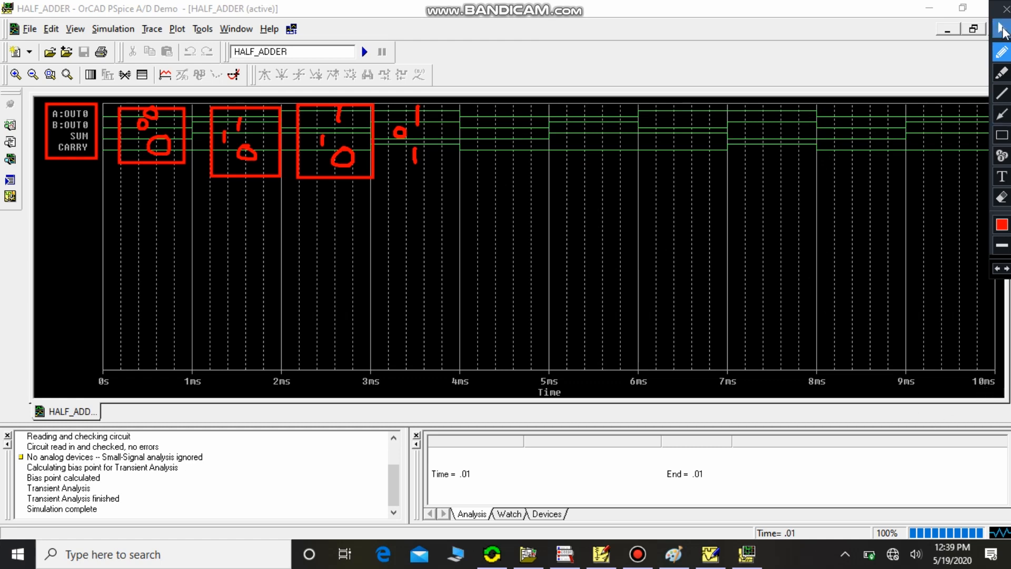
left_click(1001, 30)
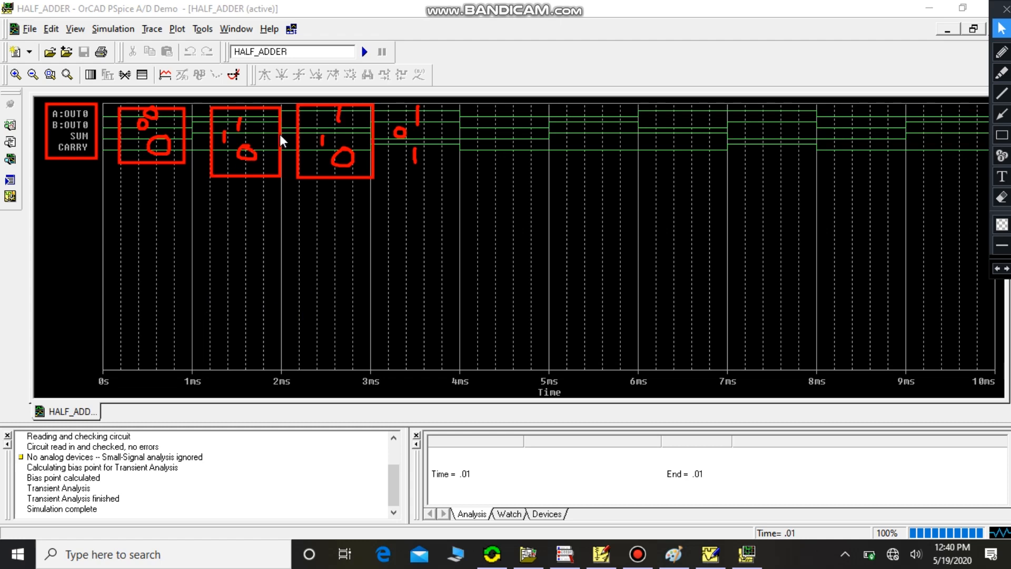
- Switch back to the HALF_ADDER schematic in PSpice Schematics and close the screen drawing overlay with its annotations
mouse_move(451, 4)
left_click(602, 556)
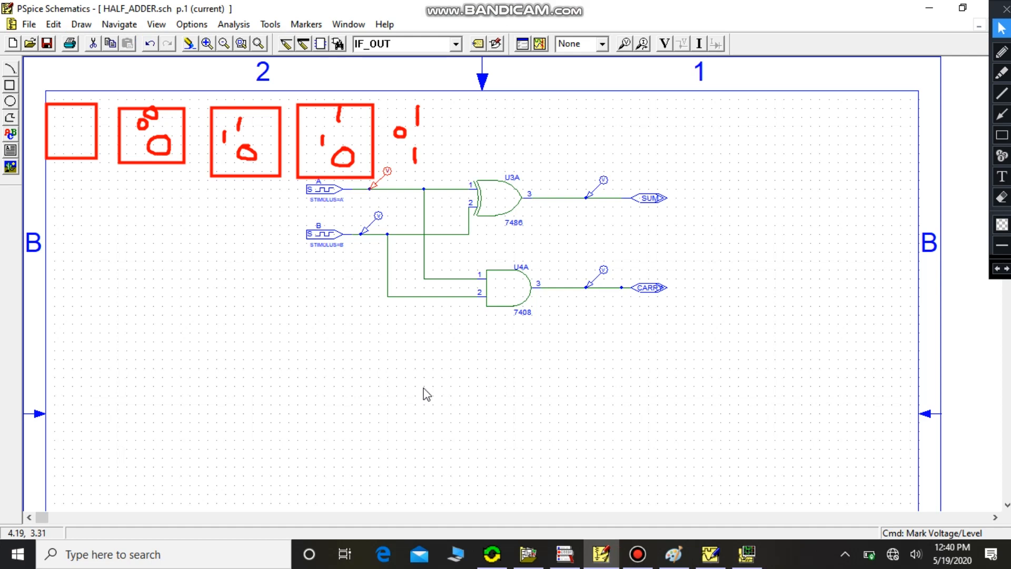
left_click(1006, 10)
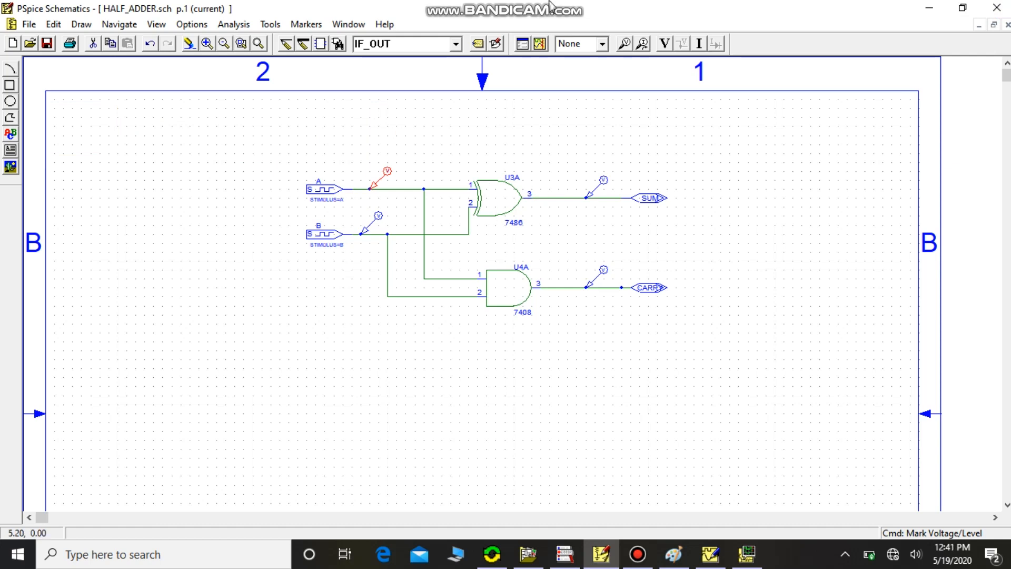
mouse_move(550, 6)
mouse_move(470, 5)
mouse_move(606, 6)
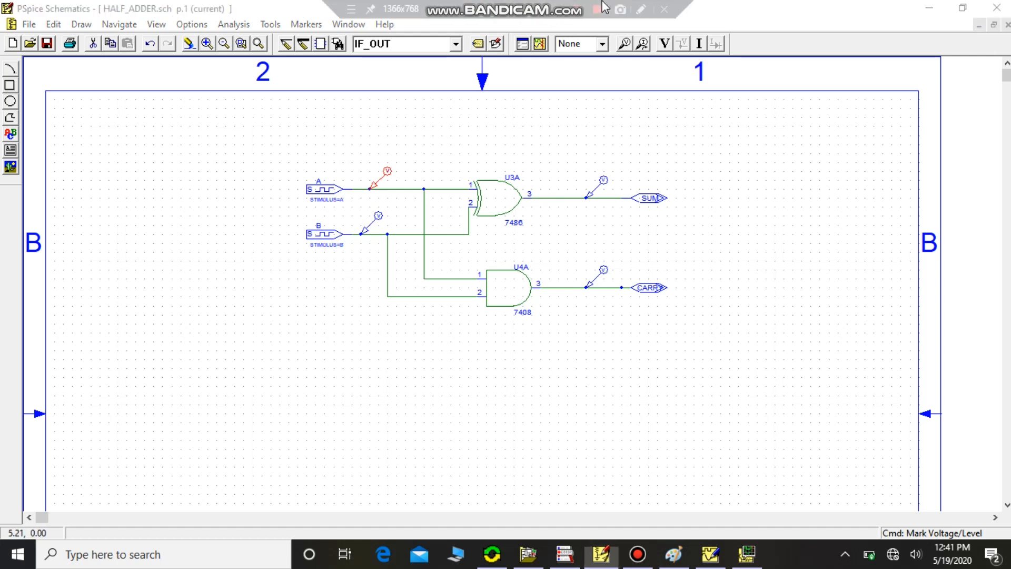